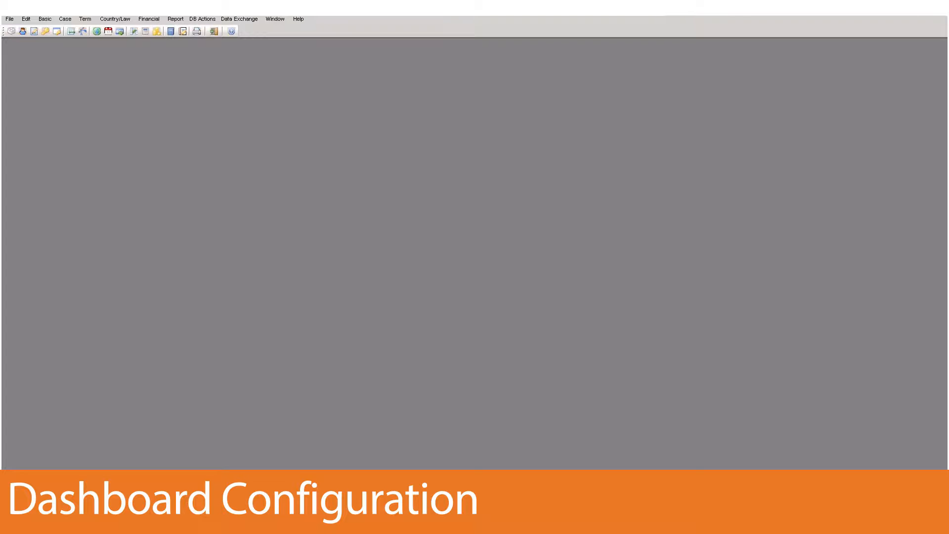
Open the Reports Designer within Dashboard Configuration
{"action": "left_click", "coordinate": [177, 20]}
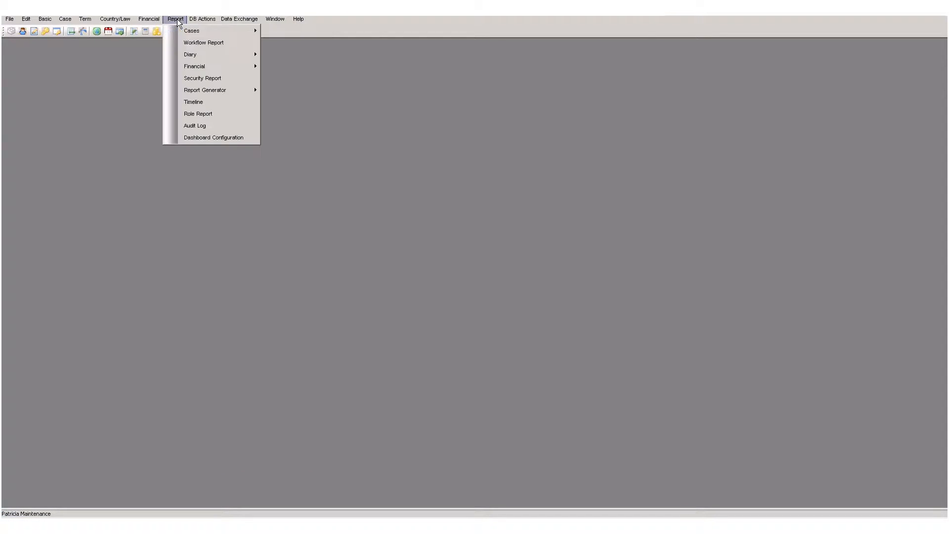
{"action": "left_click", "coordinate": [213, 138]}
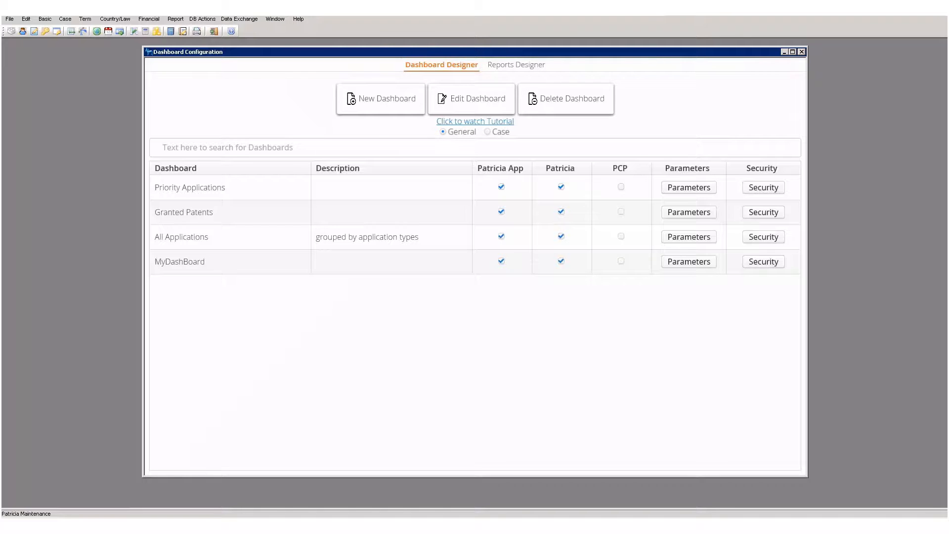
{"action": "left_click", "coordinate": [514, 65]}
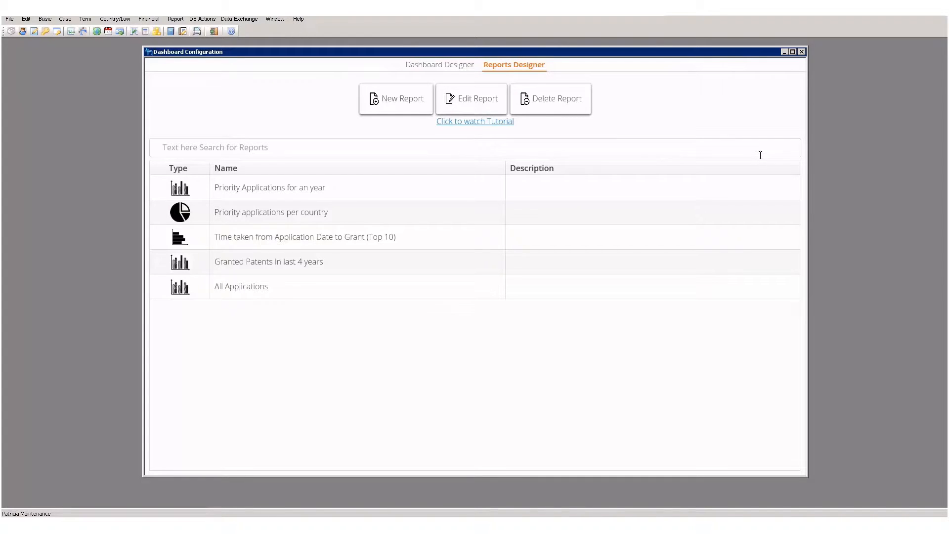
Look at the tutorial list for dashboards and reports, and try filtering the report list by "prio", clearing the filter again
{"action": "left_click", "coordinate": [495, 121]}
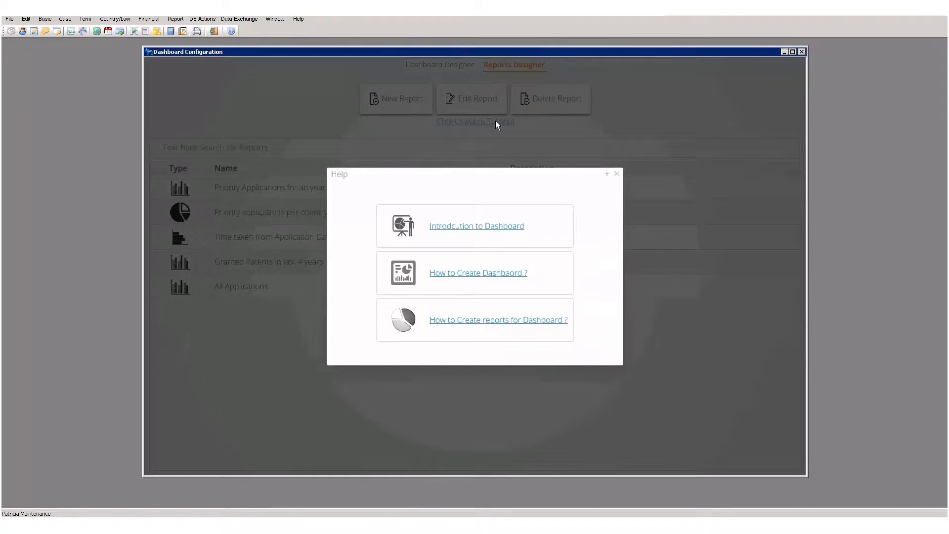
{"action": "left_click", "coordinate": [617, 174]}
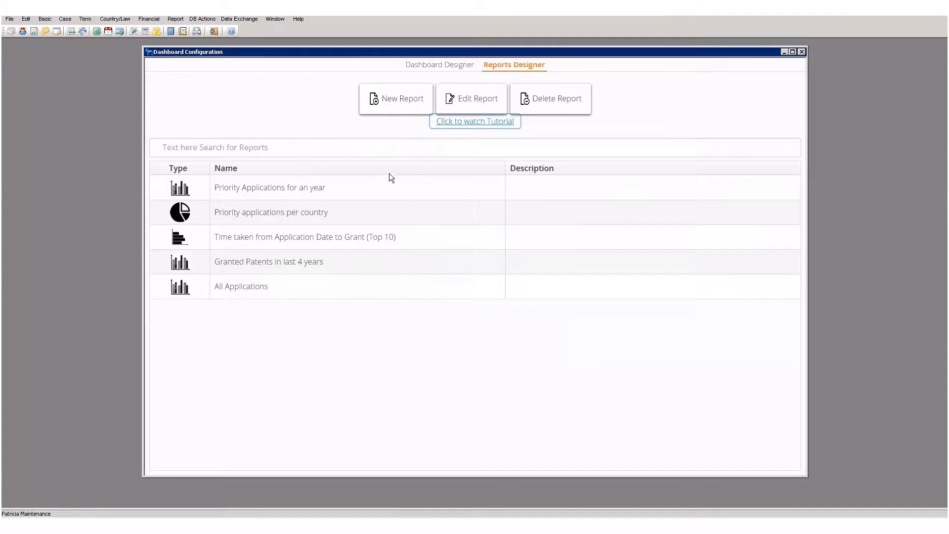
{"action": "left_click", "coordinate": [387, 150]}
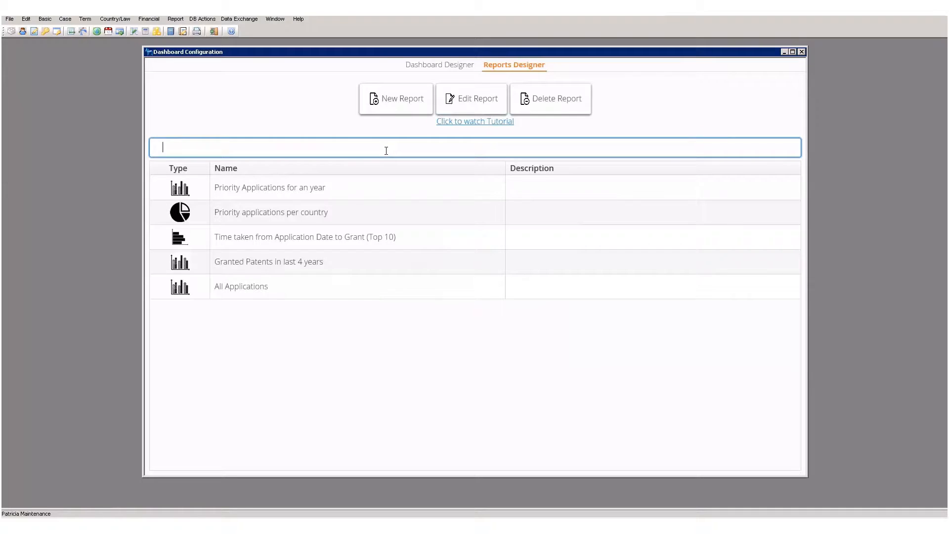
{"action": "type", "text": "prio"}
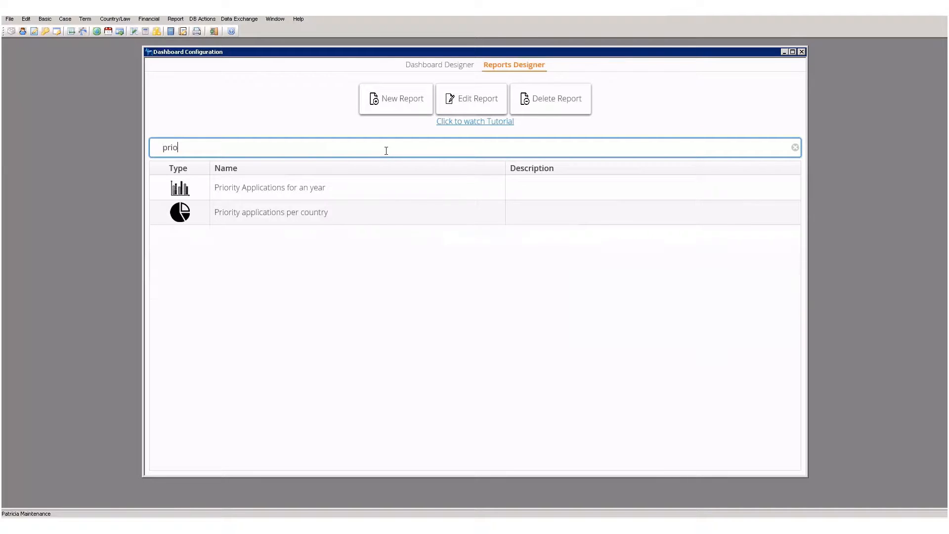
{"action": "key", "text": "BackSpace"}
{"action": "key", "text": "BackSpace"}
{"action": "key", "text": "BackSpace"}
{"action": "key", "text": "BackSpace"}
{"action": "key", "text": "BackSpace"}
{"action": "left_click", "coordinate": [667, 136]}
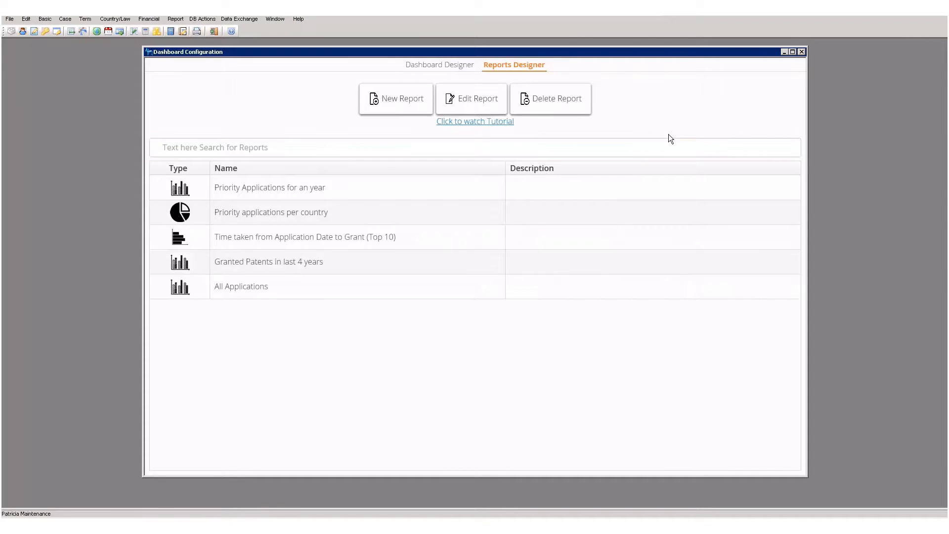
Start a new pie chart report named MyReport with the description "This is a custom report" and proceed to the SQL query configuration
{"action": "left_click", "coordinate": [403, 101]}
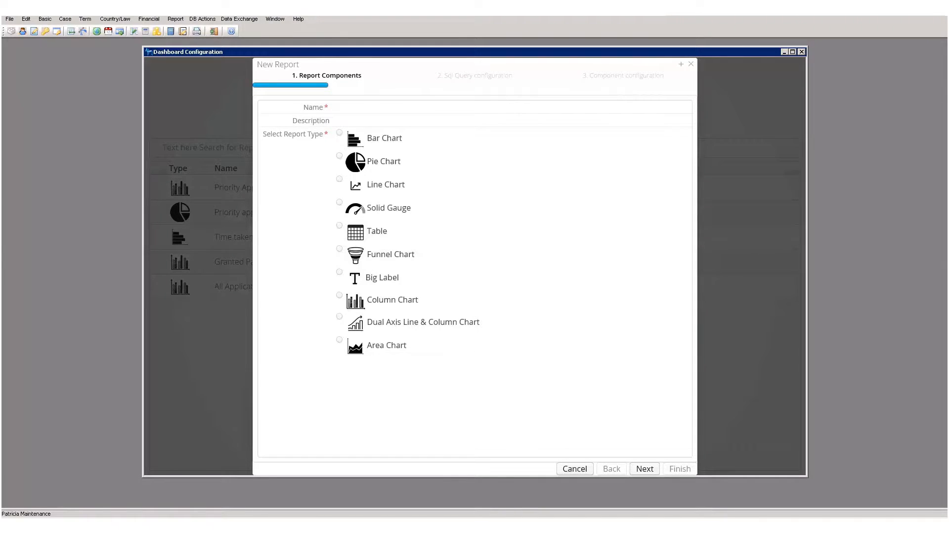
{"action": "left_click", "coordinate": [363, 107]}
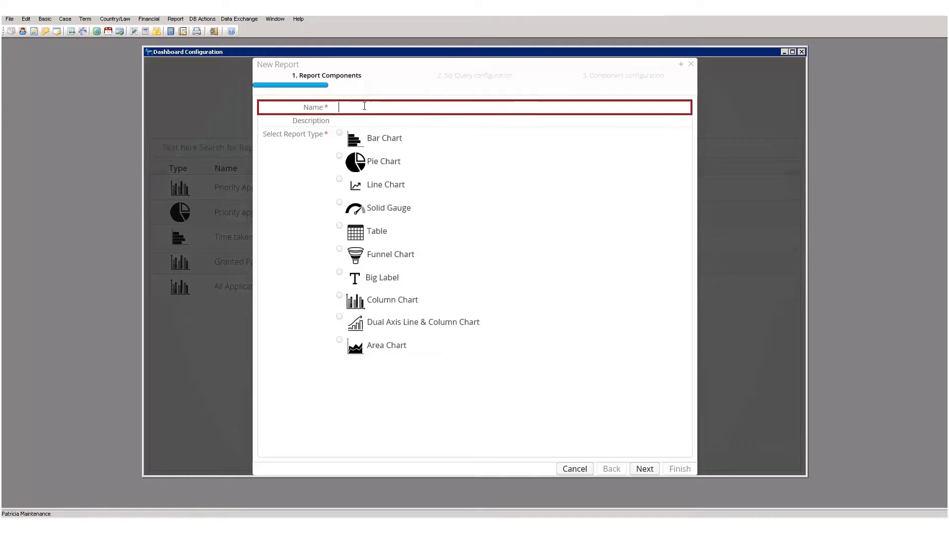
{"action": "type", "text": "MyReport"}
{"action": "key", "text": "Tab"}
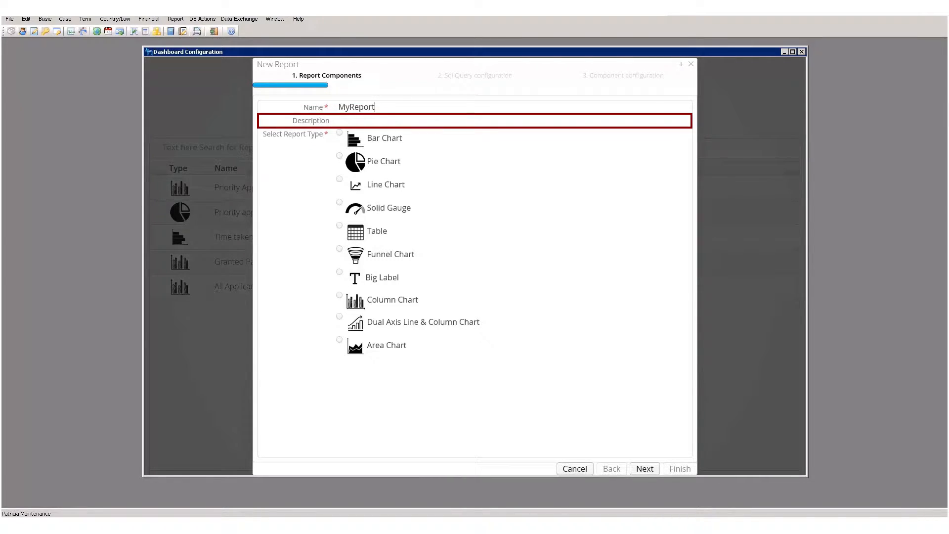
{"action": "left_click", "coordinate": [368, 120]}
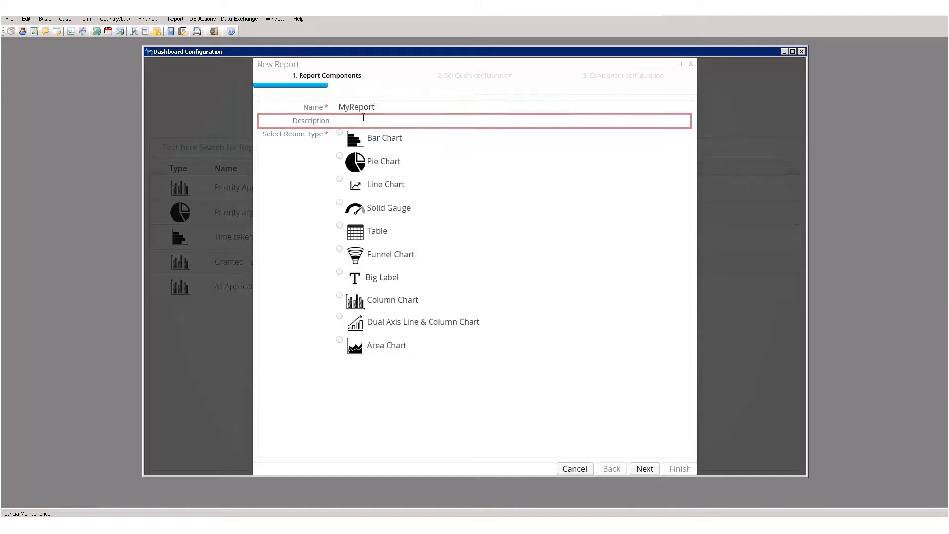
{"action": "type", "text": "This is a custom report"}
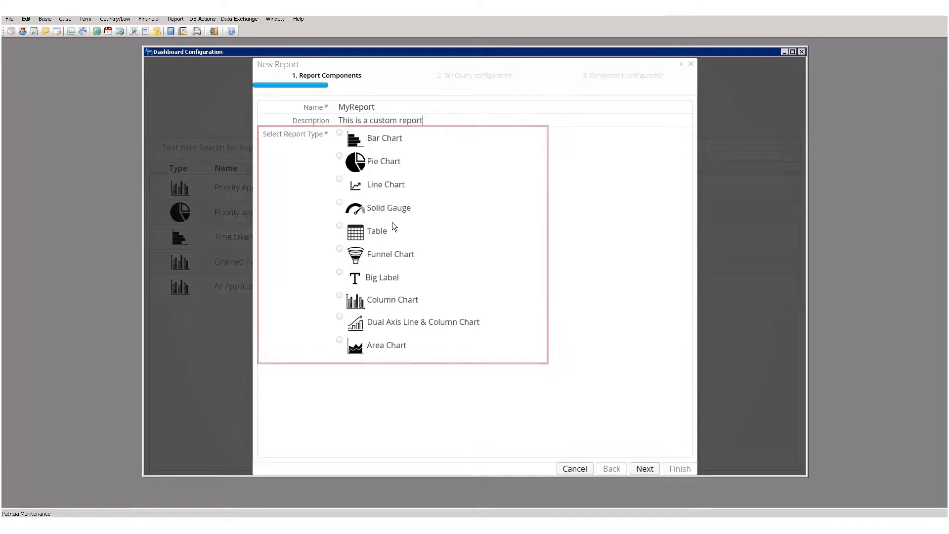
{"action": "left_click", "coordinate": [337, 156]}
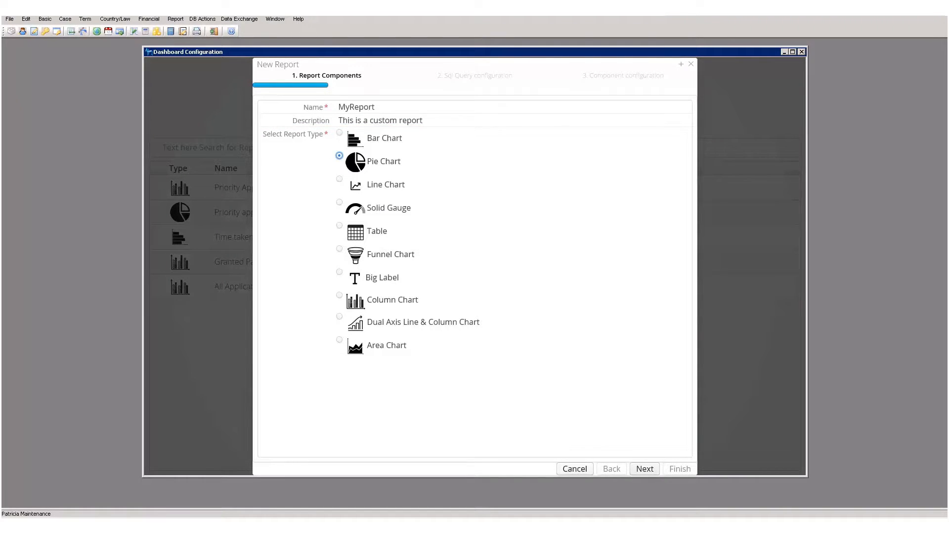
{"action": "left_click", "coordinate": [646, 469]}
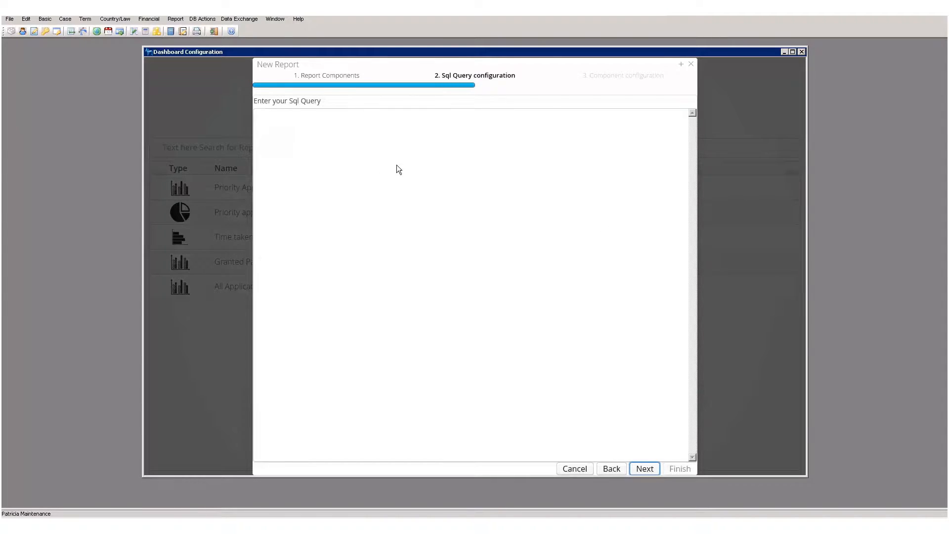
Enter an SQL query counting distinct cases per country for case type 4, language 3 and counts >=50, and proceed to the component configuration
{"action": "left_click", "coordinate": [375, 159]}
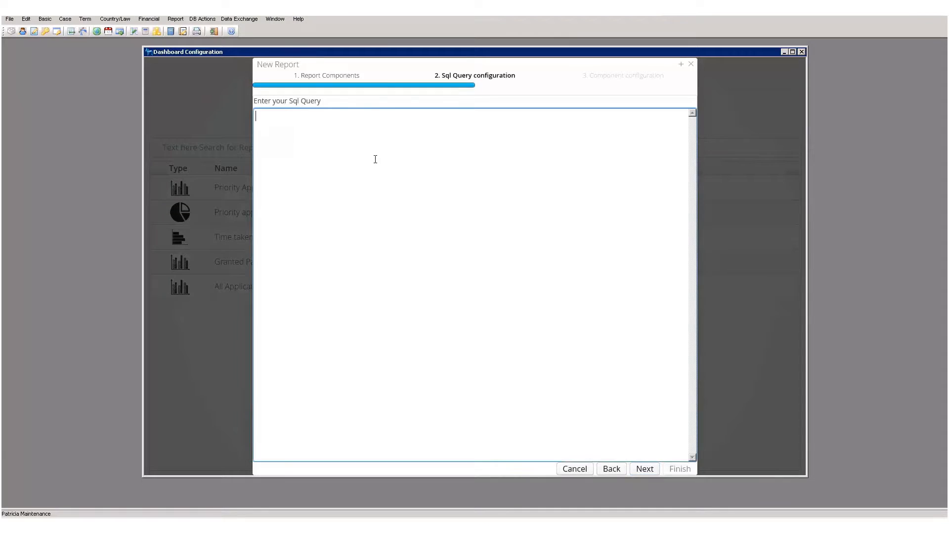
{"action": "type", "text": "Select count(distinct pat_case.case_id) as 'case_count', state_name.state_name as 'country' from pat_case LEFT JOIN PAT_REPORT_tABLE ON PAT_REPORT_tABLE.CASE_ID = PAT_CASE.CASE_ID left join application_type atl on atl.application_type_id = pat_case.application_type_id left join state_name on state_name.state_id = pat_case.state_id left join (select field_number, diary_text, case_id from diary_text where field_number = 4) CreateDate on CreateDate.case_id = pat_case.case_id where  pat_case.case_type_id IN (4) and state_name.language_id = 3 group by state_name.state_name HAVING count(distinct pat_case.case_id) >=50"}
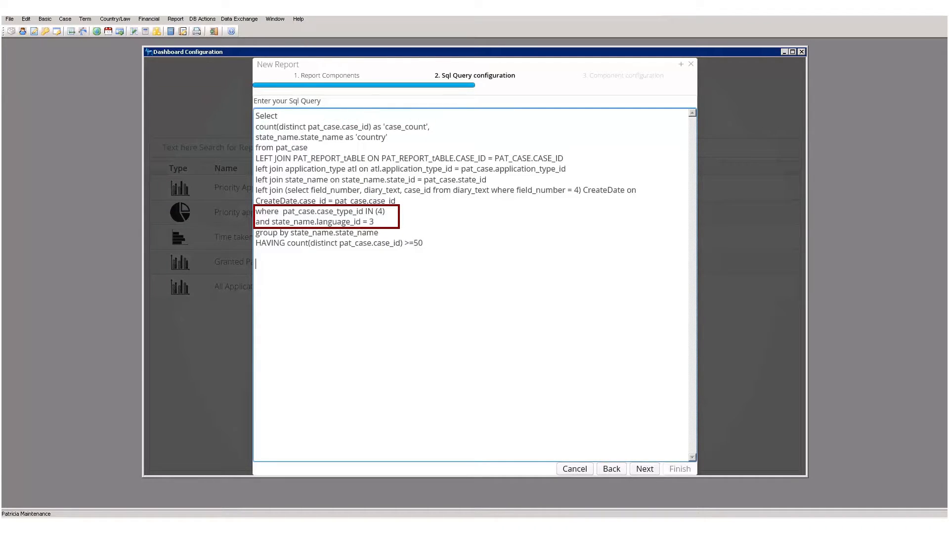
{"action": "left_click", "coordinate": [645, 468]}
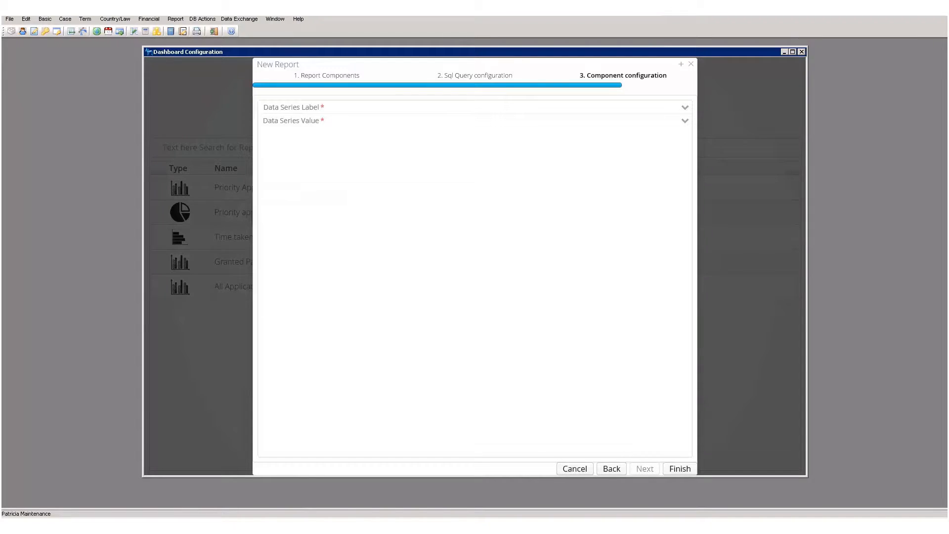
Switch the report type to Line Chart to view its component settings, and switch it back to Pie Chart
{"action": "left_click", "coordinate": [612, 468]}
{"action": "left_click", "coordinate": [621, 469]}
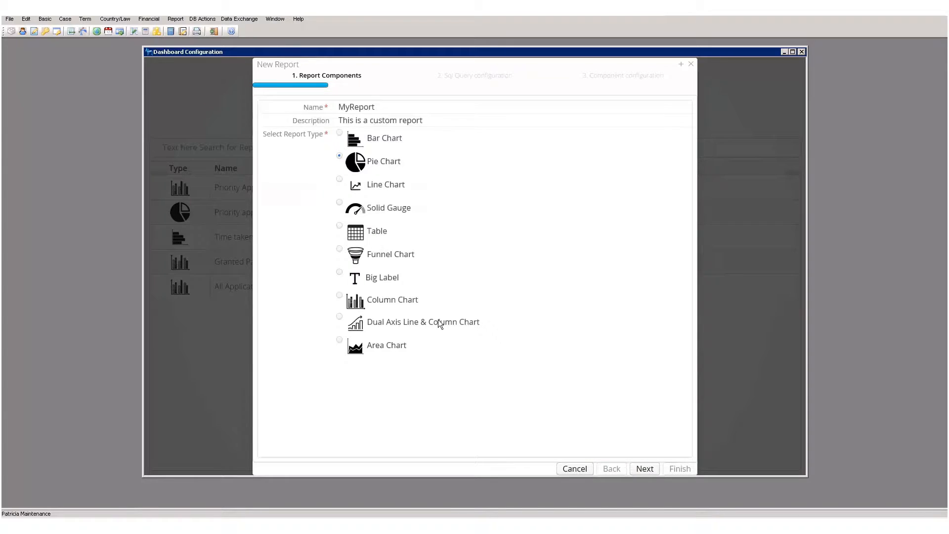
{"action": "left_click", "coordinate": [339, 179]}
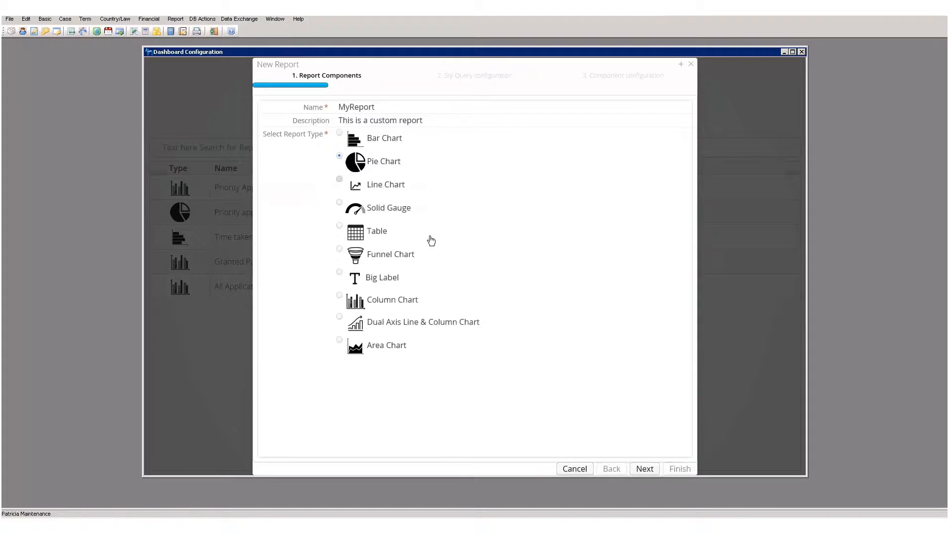
{"action": "left_click", "coordinate": [645, 469]}
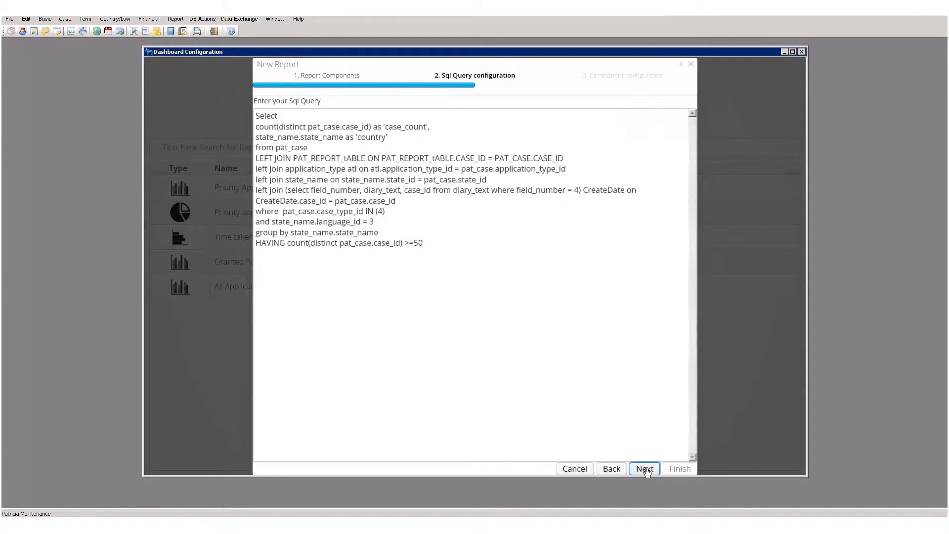
{"action": "left_click", "coordinate": [645, 468]}
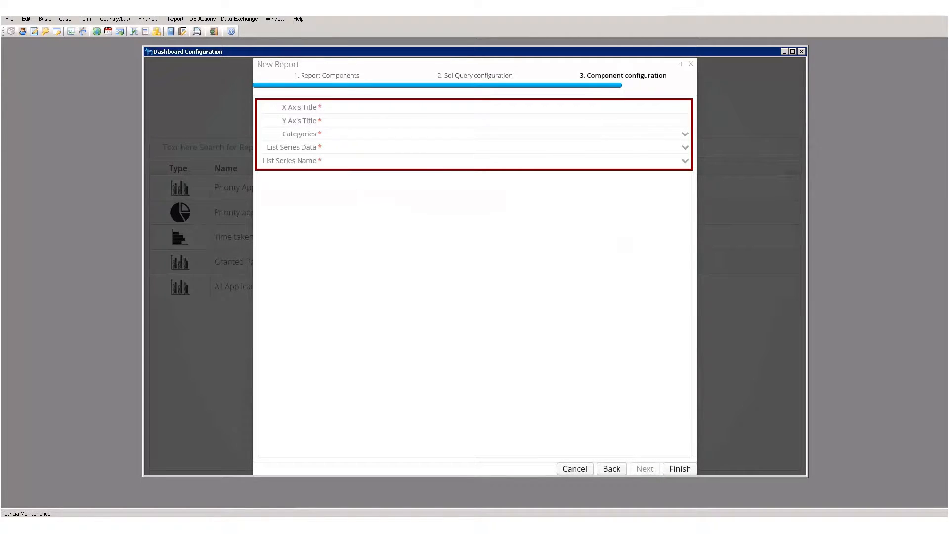
{"action": "left_click", "coordinate": [616, 470]}
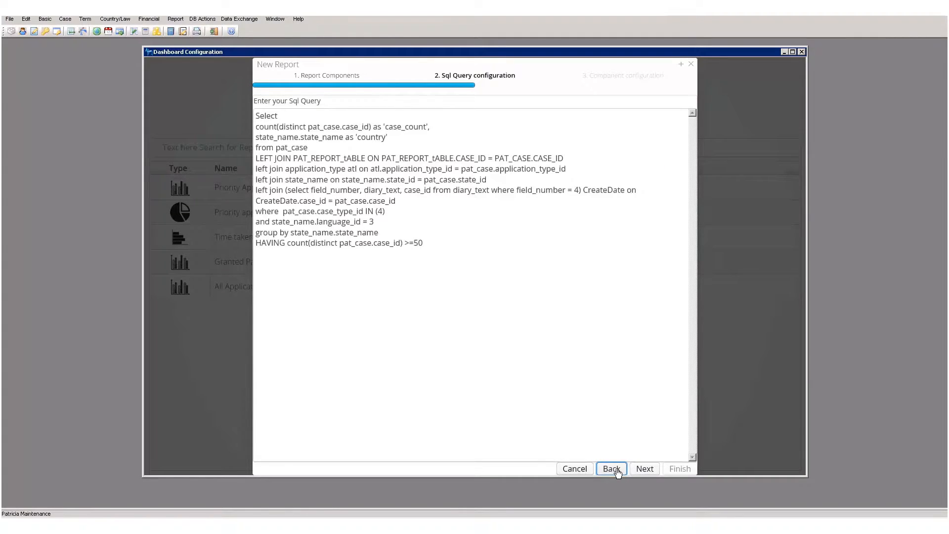
{"action": "left_click", "coordinate": [339, 156]}
{"action": "left_click", "coordinate": [648, 469]}
{"action": "left_click", "coordinate": [645, 469]}
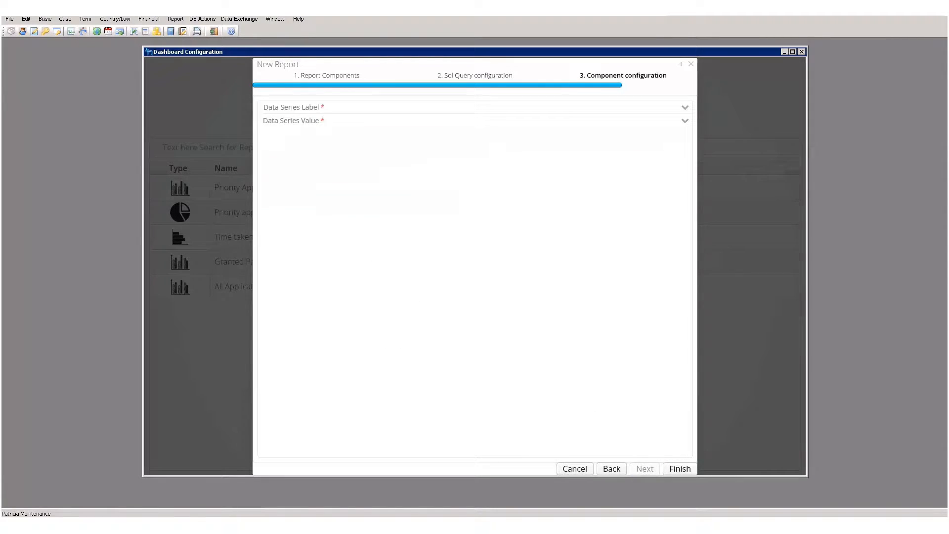
Try country as the data series label and case_count as the value, and go back to review the SQL query
{"action": "left_click", "coordinate": [685, 108]}
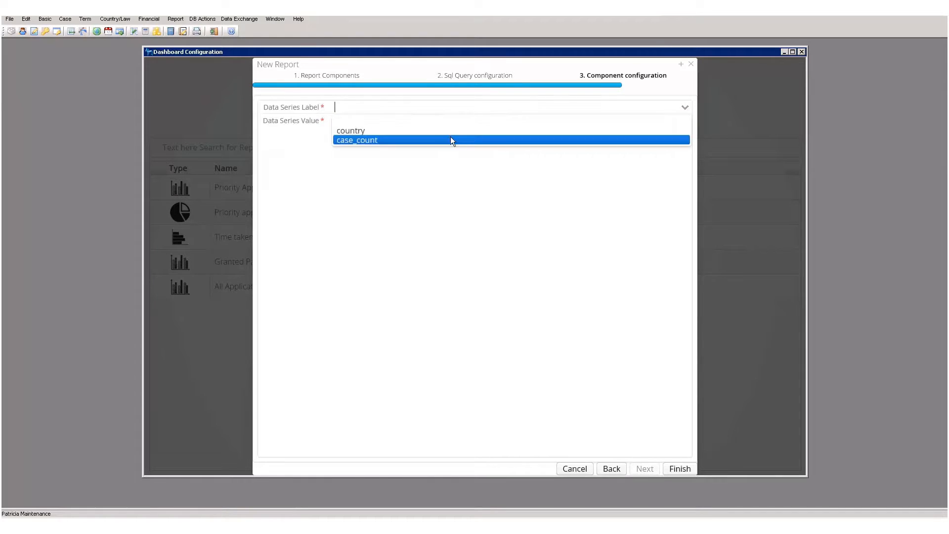
{"action": "left_click", "coordinate": [451, 131]}
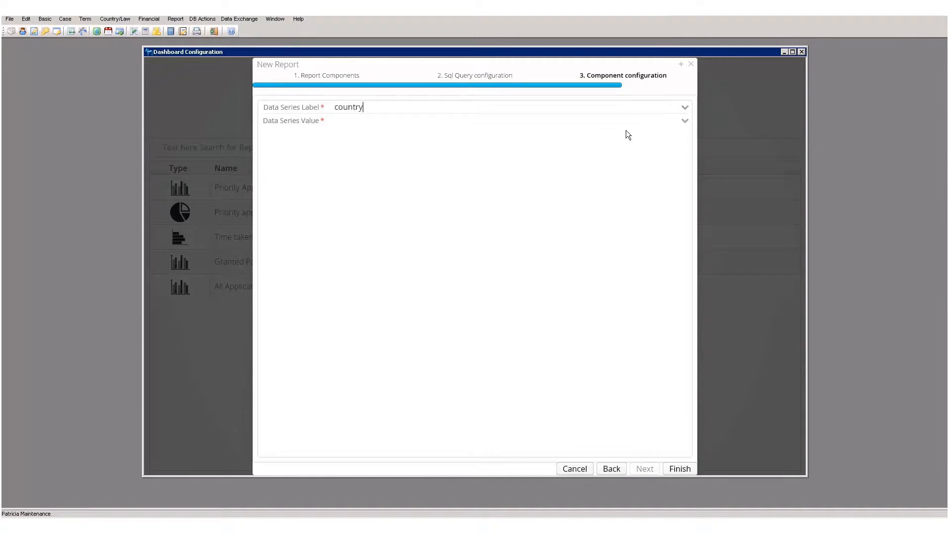
{"action": "left_click", "coordinate": [685, 121]}
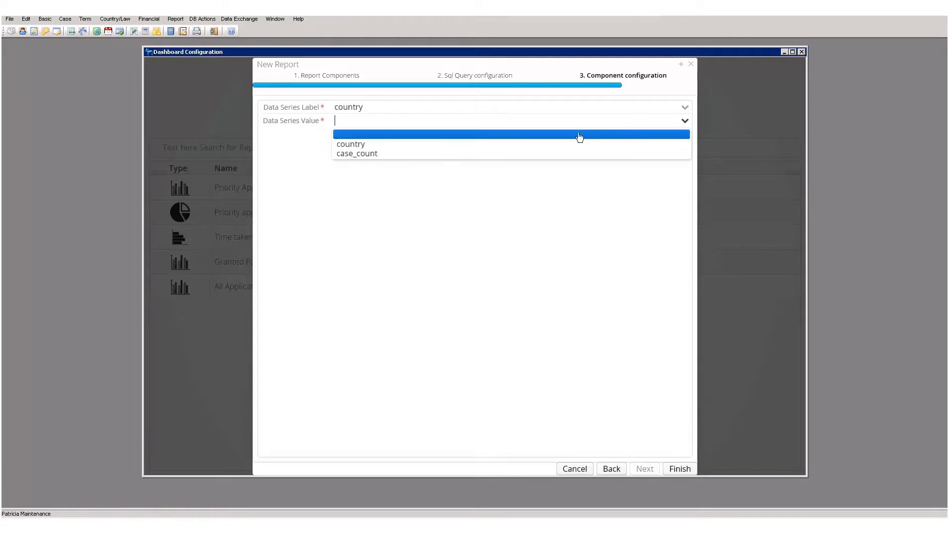
{"action": "left_click", "coordinate": [383, 155]}
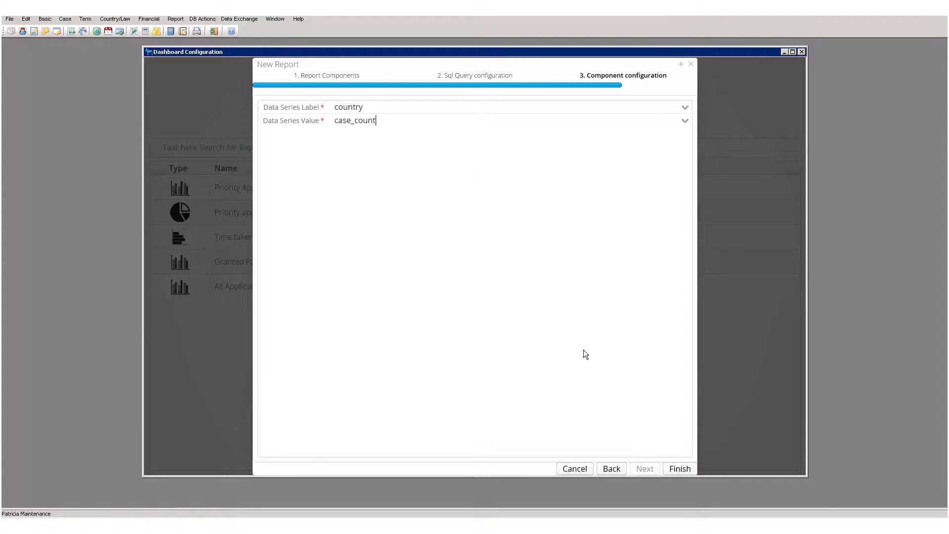
{"action": "left_click", "coordinate": [621, 473]}
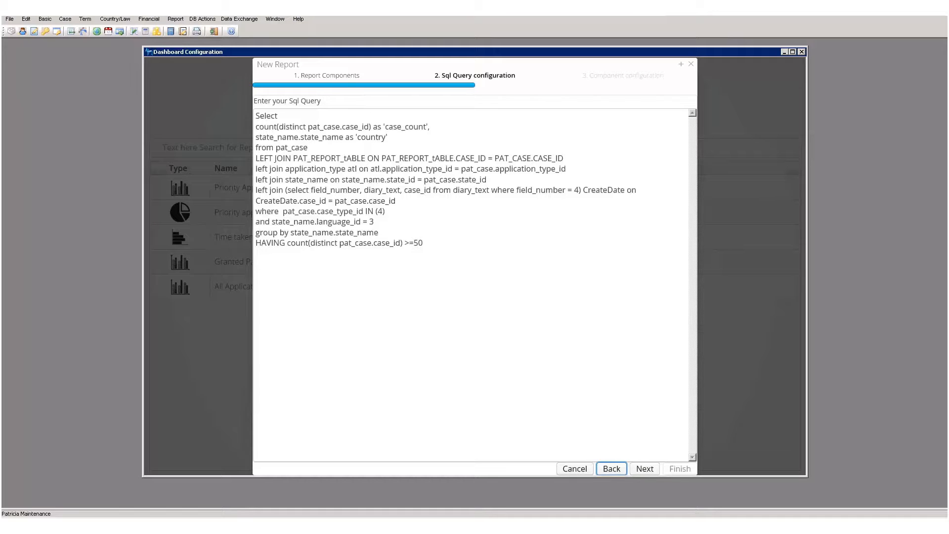
{"action": "left_click", "coordinate": [656, 469]}
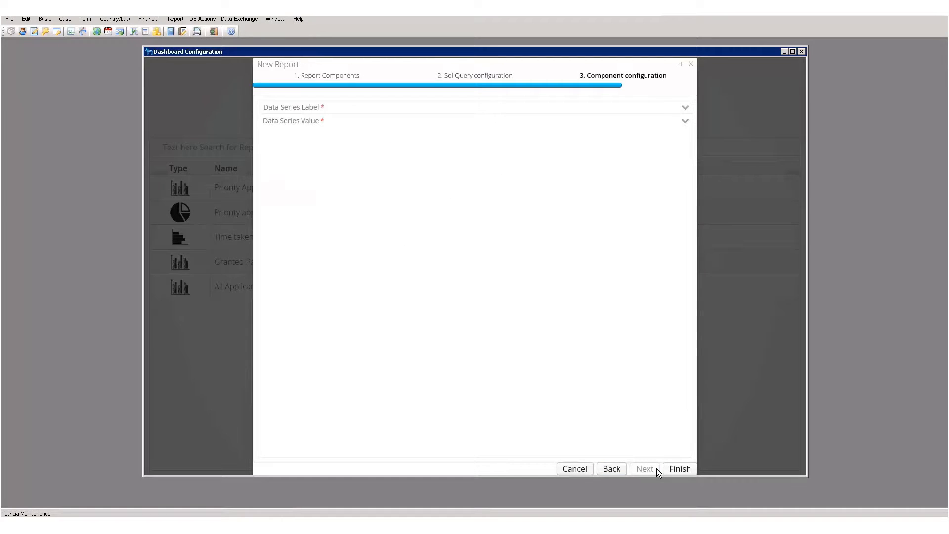
Set the pie chart's data series label to country and its value to case_count, and finish creating the report
{"action": "left_click", "coordinate": [686, 107]}
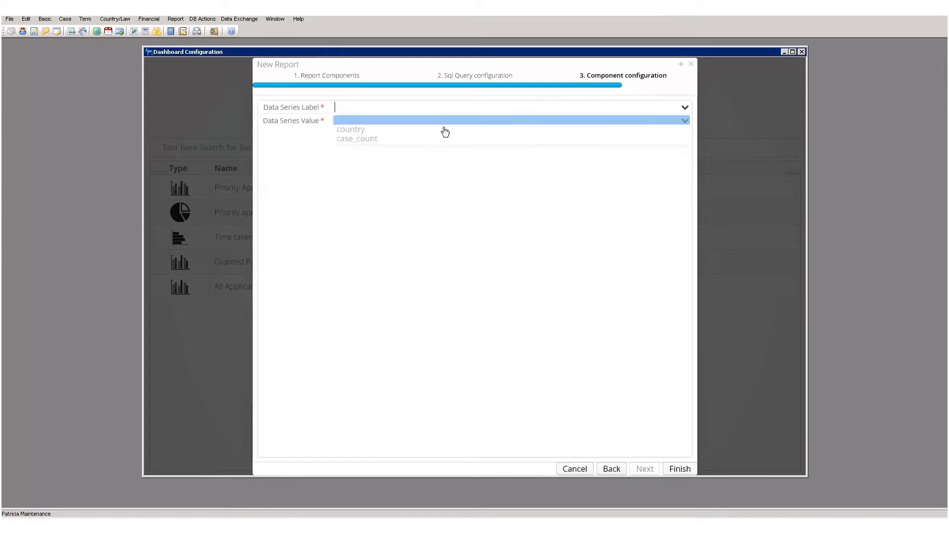
{"action": "left_click", "coordinate": [410, 131]}
{"action": "left_click", "coordinate": [686, 121]}
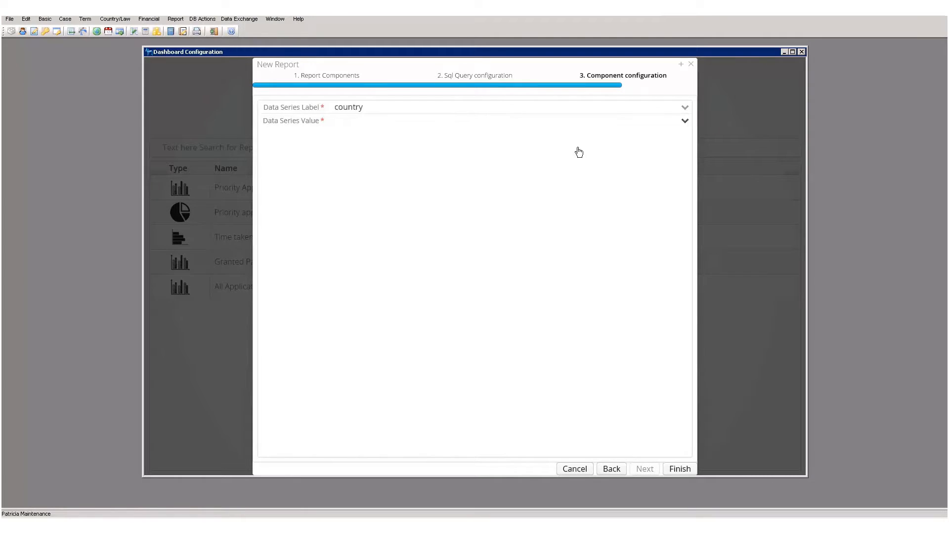
{"action": "left_click", "coordinate": [420, 154]}
{"action": "left_click", "coordinate": [678, 469]}
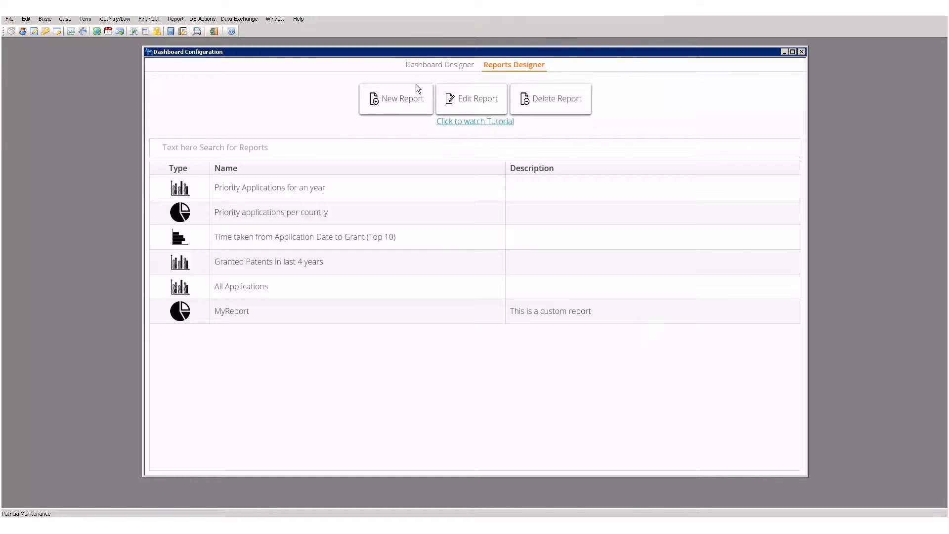
Open MyDashBoard for editing in the Dashboard Designer and place MyReport in its single-report layout
{"action": "left_click", "coordinate": [431, 66]}
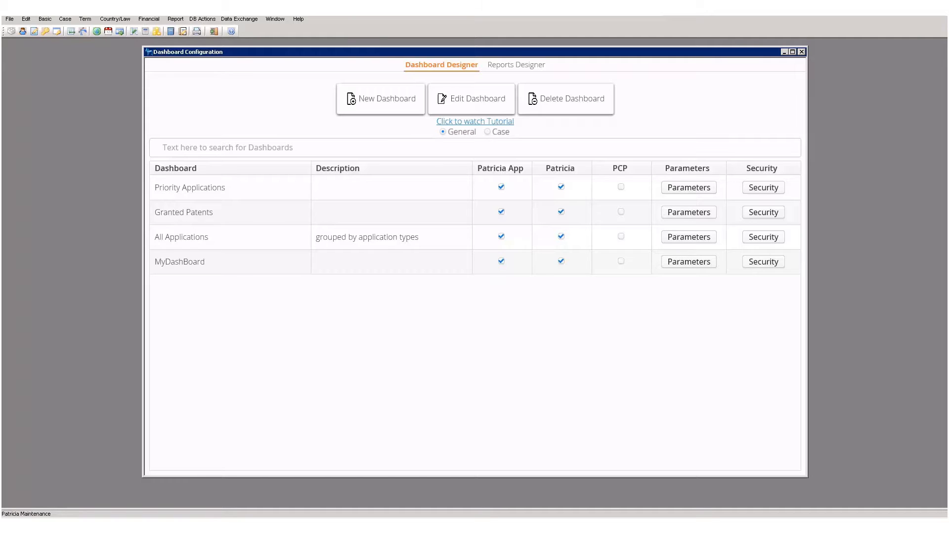
{"action": "left_click", "coordinate": [334, 270]}
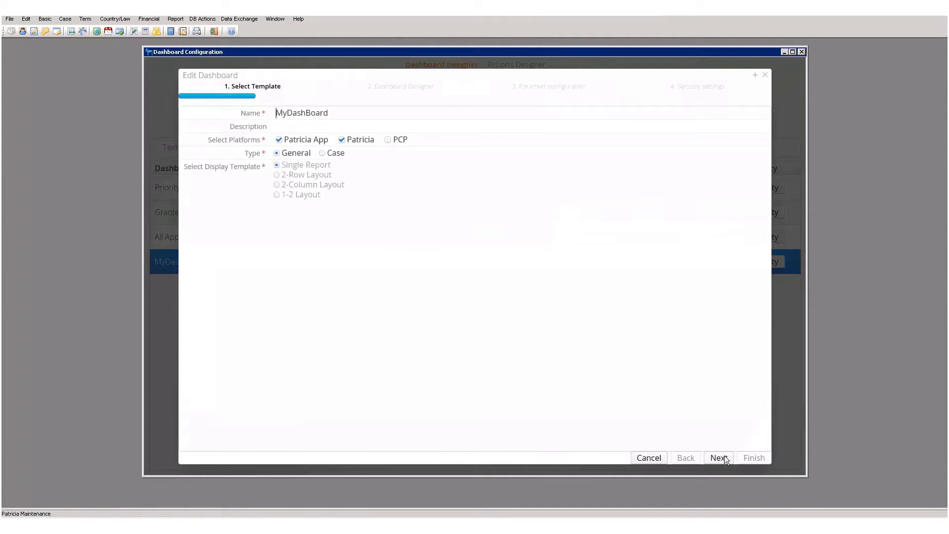
{"action": "left_click", "coordinate": [724, 459]}
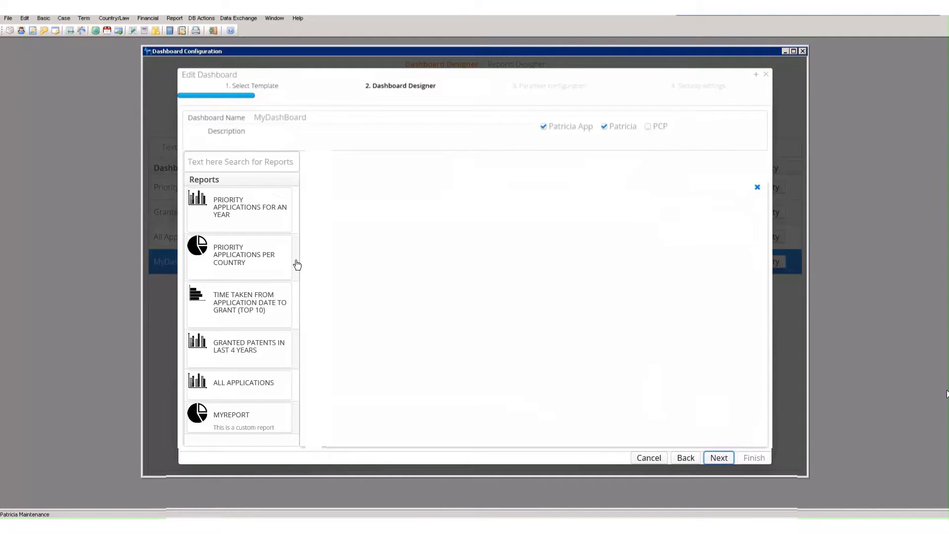
{"action": "left_click_drag", "start_coordinate": [232, 418], "coordinate": [299, 348]}
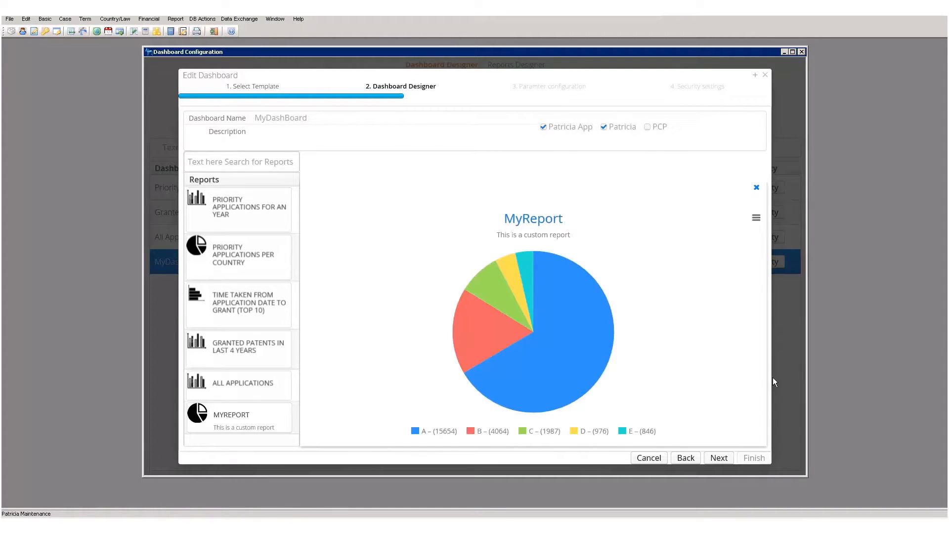
Finish editing MyDashBoard without adding parameters or security settings, and view it in Patricia's Dashboard window
{"action": "left_click", "coordinate": [721, 458]}
{"action": "left_click", "coordinate": [720, 458]}
{"action": "left_click", "coordinate": [754, 457]}
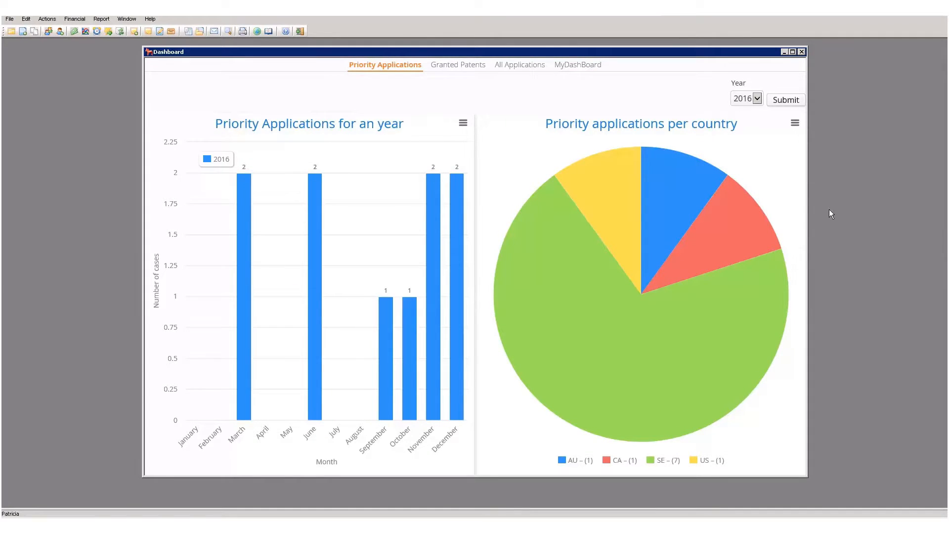
{"action": "left_click", "coordinate": [577, 65]}
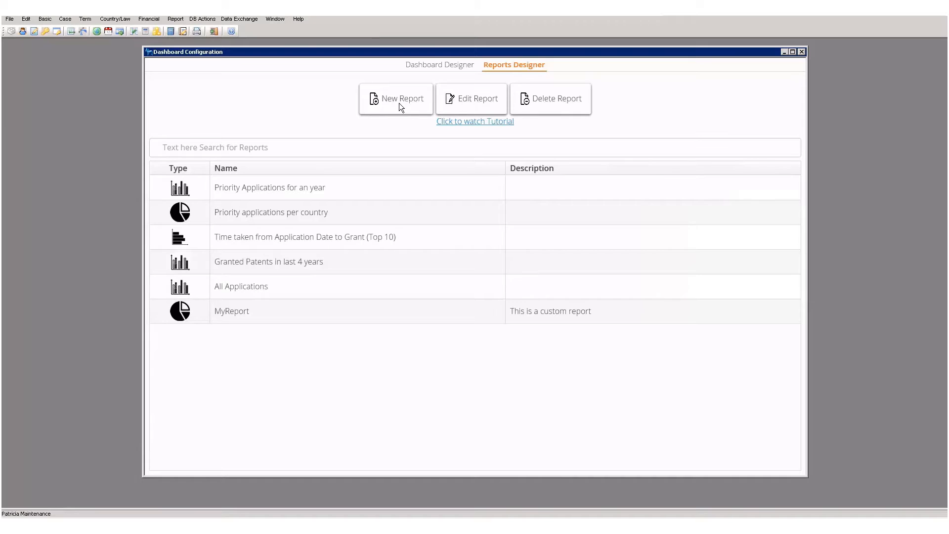
Start a new pie chart report named "MyPlacholder report" and proceed to the SQL query configuration
{"action": "left_click", "coordinate": [399, 102]}
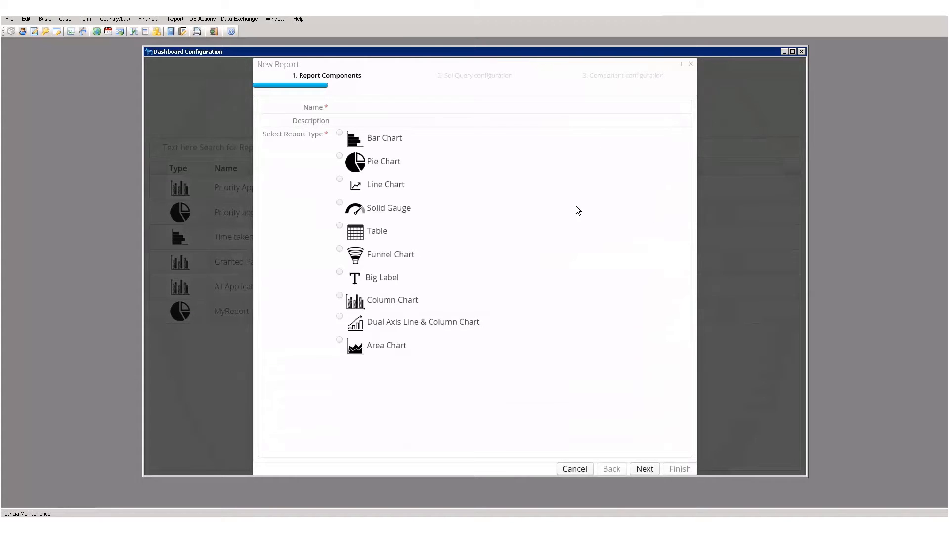
{"action": "type", "text": "MyPlacholder report"}
{"action": "left_click", "coordinate": [340, 157]}
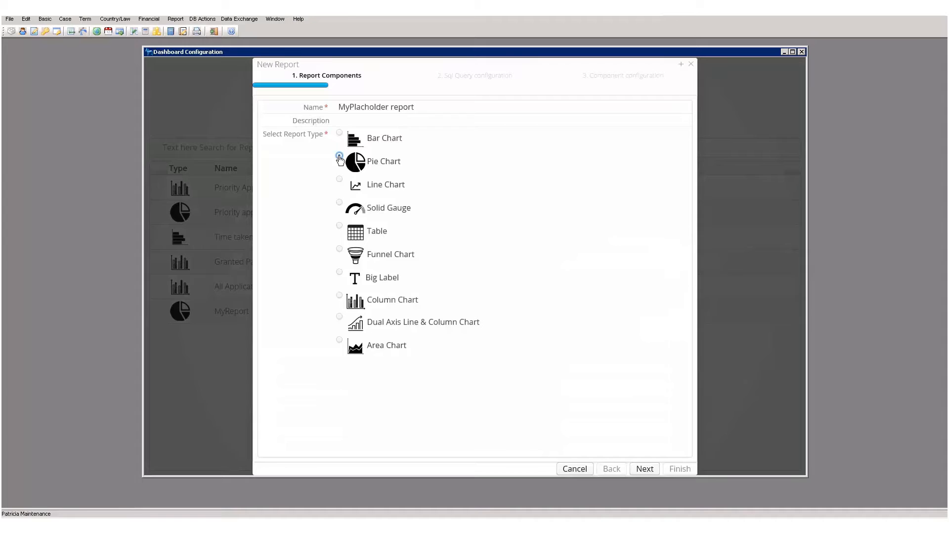
{"action": "left_click", "coordinate": [643, 470]}
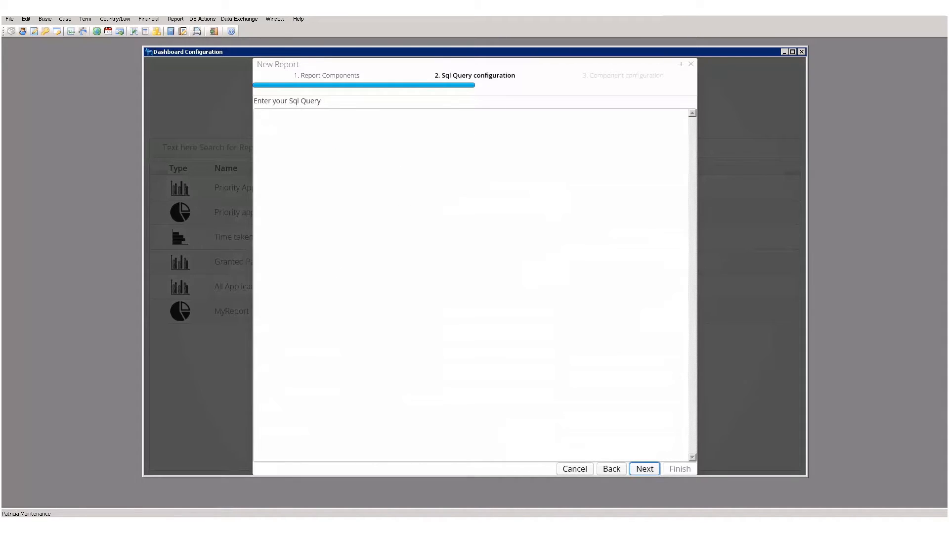
Enter an SQL query counting distinct cases per country within a creation date range, using ${start_date} and ${end_date} as the date limits
{"action": "left_click", "coordinate": [371, 161]}
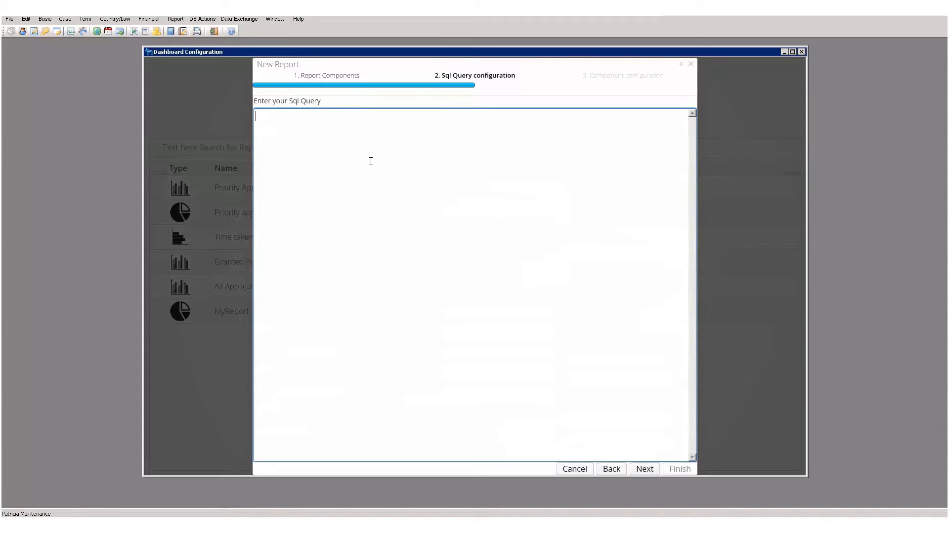
{"action": "type", "text": "Select count(distinct pat_case.case_id) as 'case_count', state_name.state_name as 'country' from pat_case LEFT JOIN PAT_REPORT_tABLE ON PAT_REPORT_tABLE.CASE_ID = PAT_CASE.CASE_ID left join application_type atl on atl.application_type_id = pat_case.application_type_id left join state_name on state_name.state_id = pat_case.state_id left join (select field_number, diary_date, case_id from diary_date where field_number = 38) CreateDate on CreateDate.case_id = pat_case.case_id  where  pat_case.case_type_id IN (4) and state_name.language_id = 3 and CreateDate.diary_date >= '20160101' and CreateDate.diary_date <= '20161231' group by state_name.state_name"}
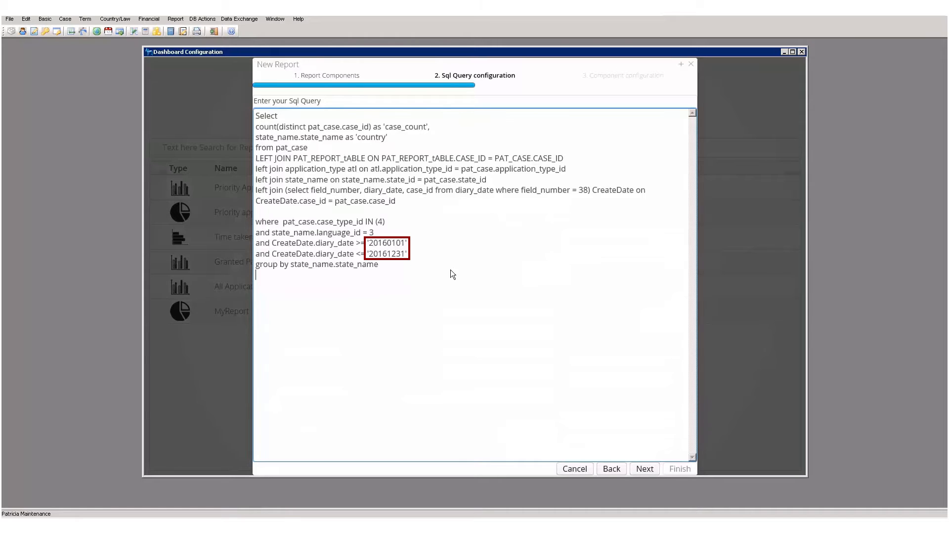
{"action": "left_click_drag", "start_coordinate": [366, 243], "coordinate": [407, 243]}
{"action": "type", "text": "${start_date}"}
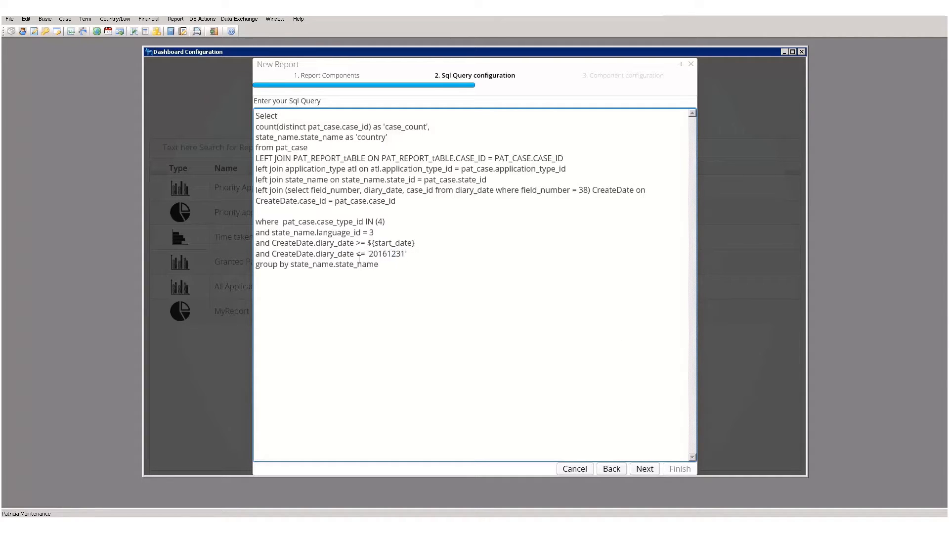
{"action": "left_click_drag", "start_coordinate": [408, 254], "coordinate": [363, 254]}
{"action": "type", "text": "${end_date}"}
Set the new report's data series label to country and its value to case_count, and finish creating it
{"action": "left_click", "coordinate": [648, 470]}
{"action": "left_click", "coordinate": [685, 108]}
{"action": "left_click", "coordinate": [536, 130]}
{"action": "left_click", "coordinate": [657, 122]}
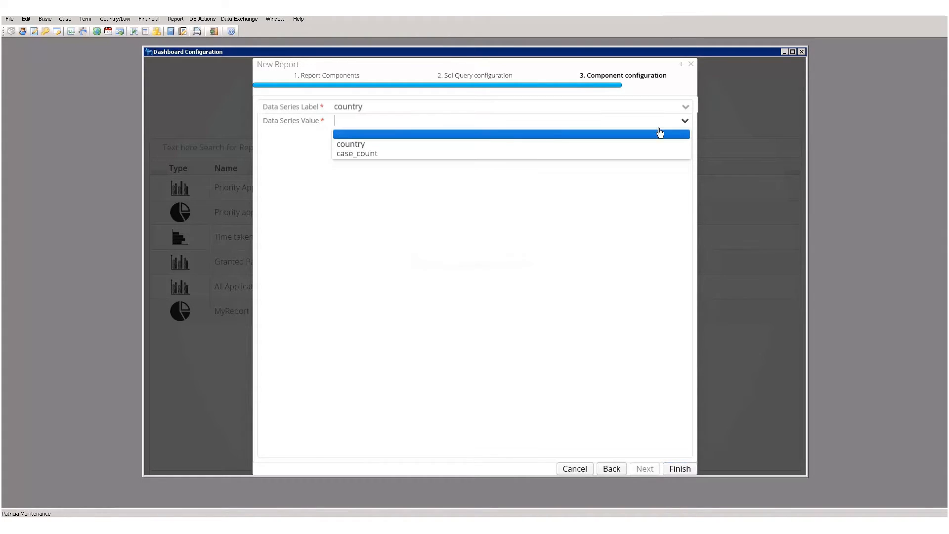
{"action": "left_click", "coordinate": [423, 156]}
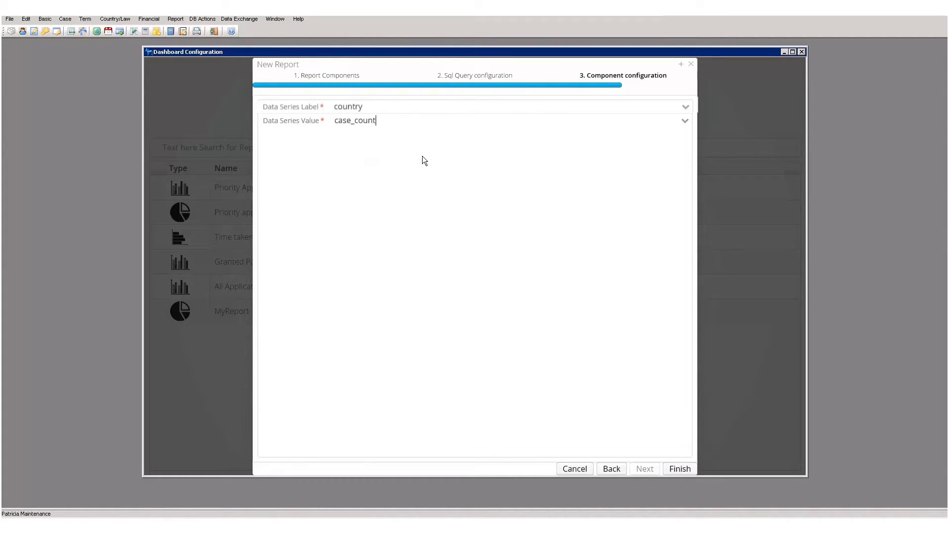
{"action": "left_click", "coordinate": [680, 468]}
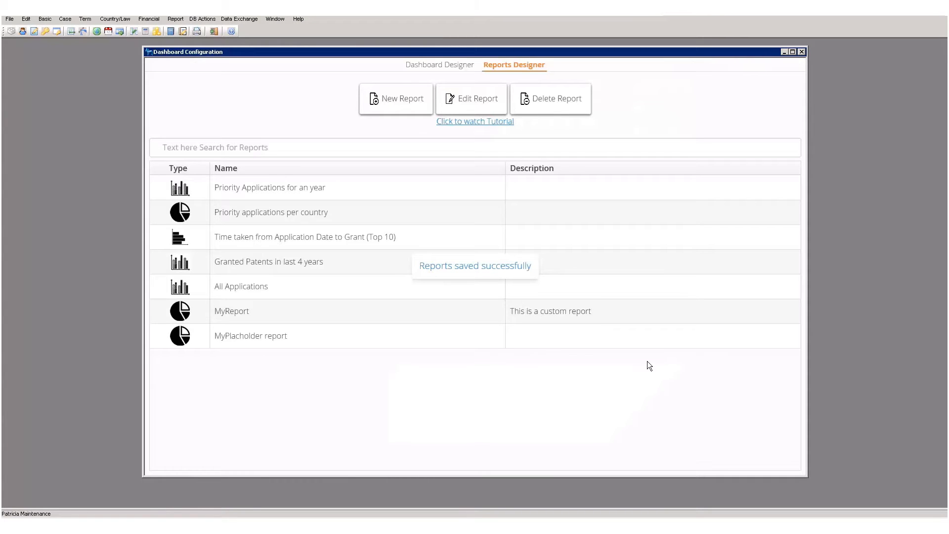
Edit MyDashBoard by placing MyPlacholder report in its layout, and proceed to the parameter configuration
{"action": "left_click", "coordinate": [434, 65]}
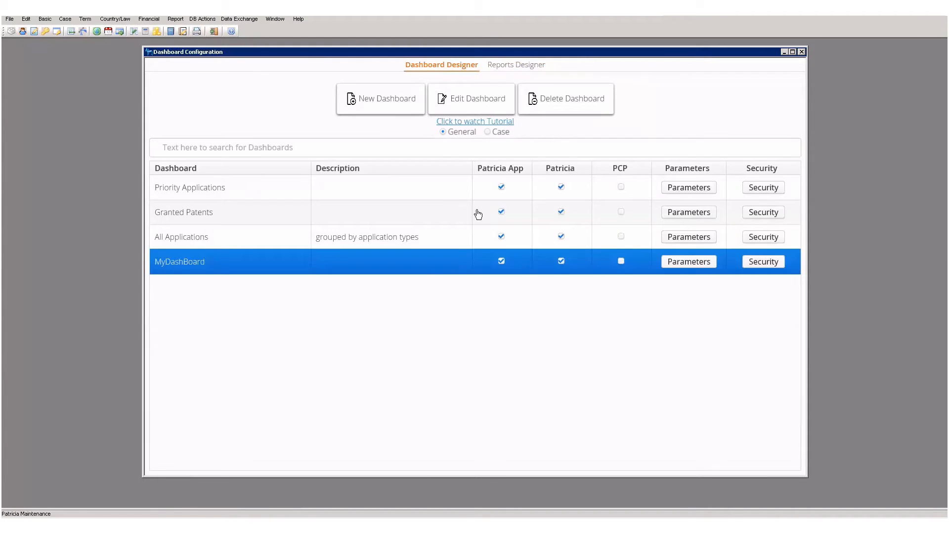
{"action": "left_click", "coordinate": [469, 103]}
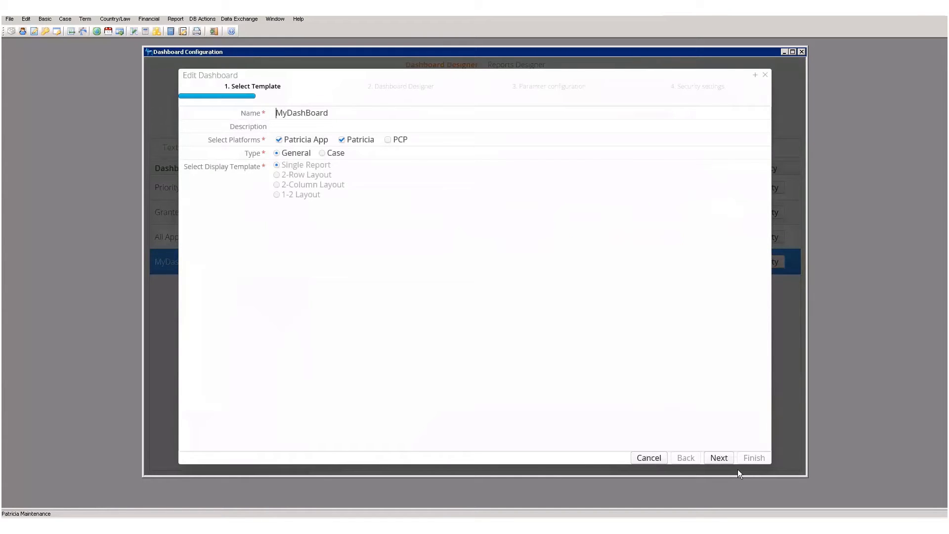
{"action": "left_click", "coordinate": [725, 458]}
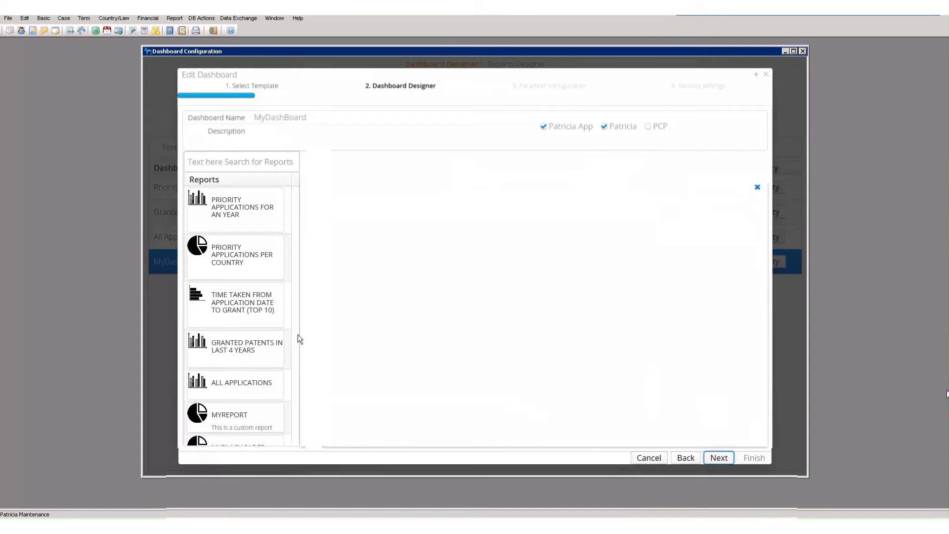
{"action": "left_click", "coordinate": [296, 441]}
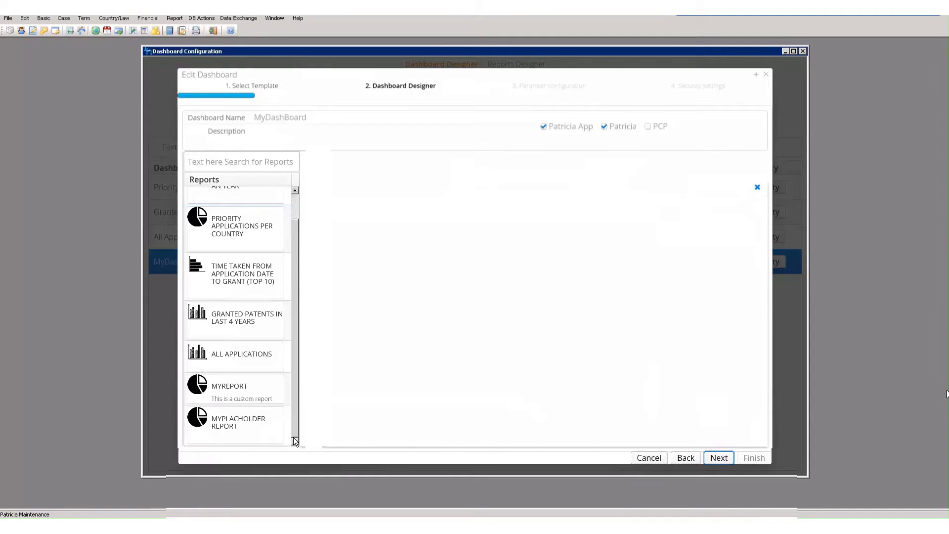
{"action": "left_click_drag", "start_coordinate": [277, 421], "coordinate": [425, 326]}
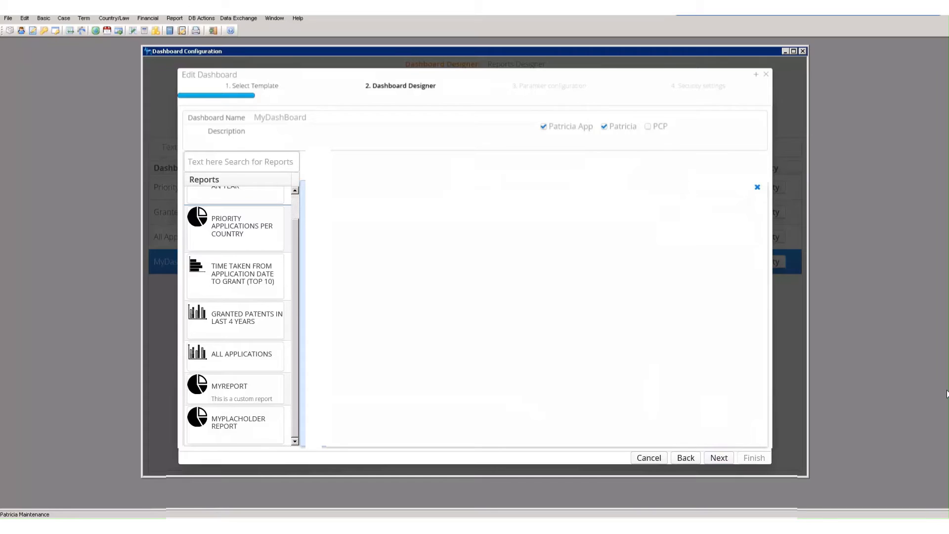
{"action": "left_click", "coordinate": [720, 459]}
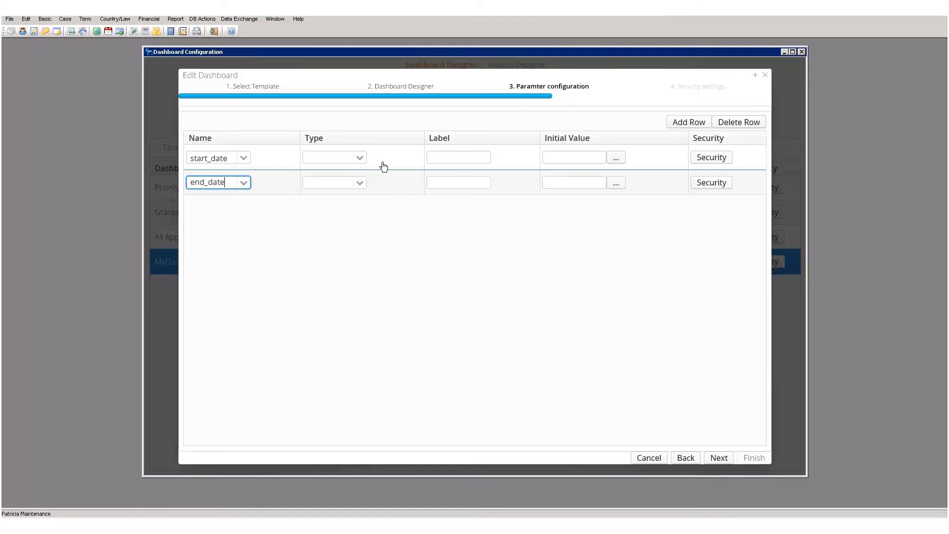
Try a combobox type for start_date with the script "select CASE_MASTER_ID, CASE_MASTER_LABEL from CASE_MASTER;", and close the script dialog without saving
{"action": "left_click", "coordinate": [354, 160]}
{"action": "left_click", "coordinate": [360, 160]}
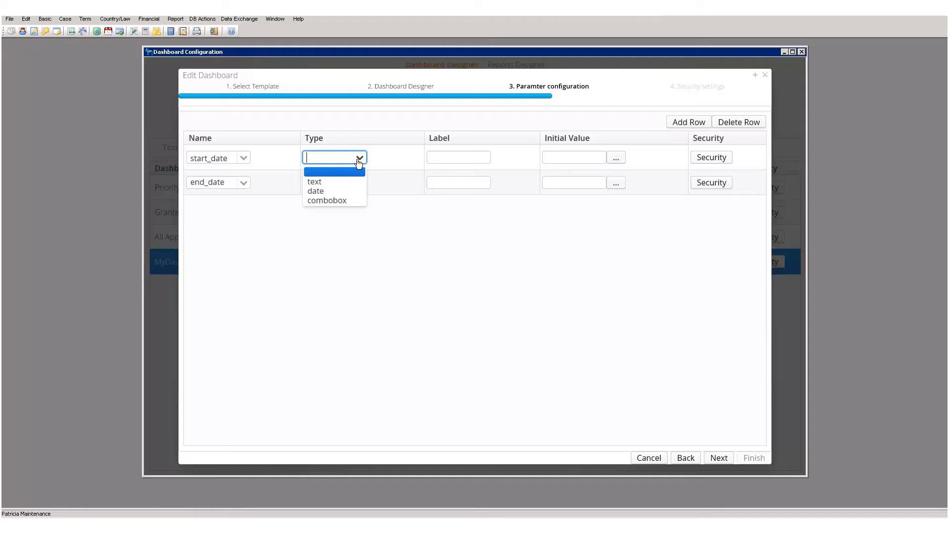
{"action": "left_click", "coordinate": [340, 200]}
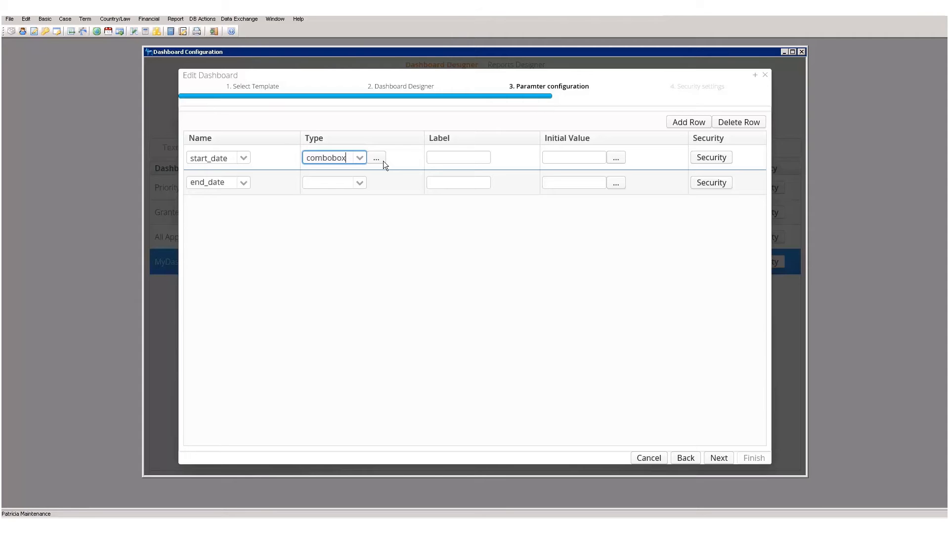
{"action": "left_click", "coordinate": [382, 160]}
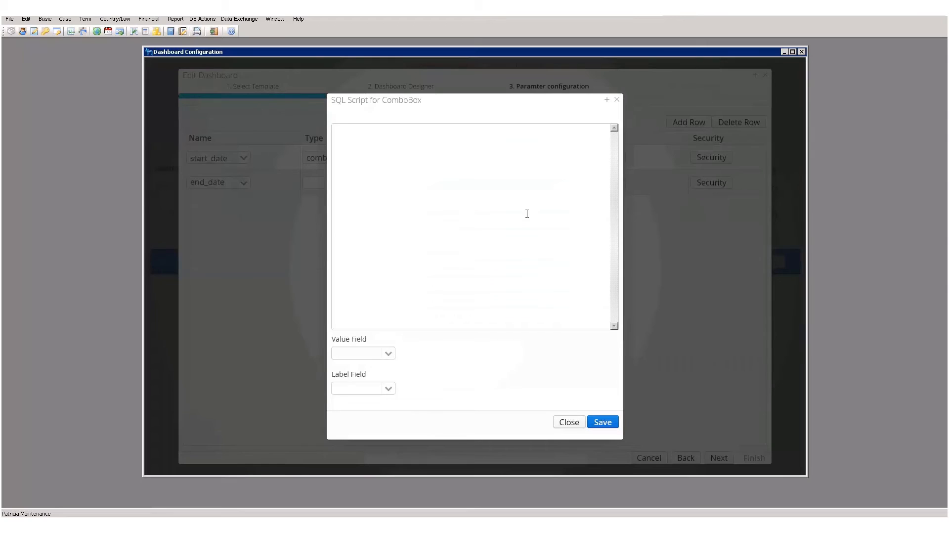
{"action": "left_click", "coordinate": [527, 214]}
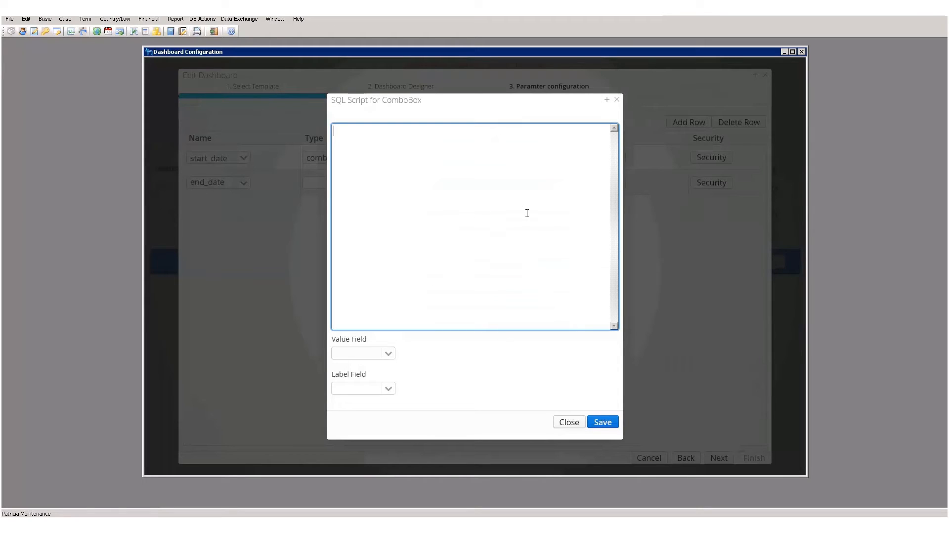
{"action": "type", "text": "select CASE_MASTER_ID, CASE_MASTER_LABEL from CASE_MASTER;"}
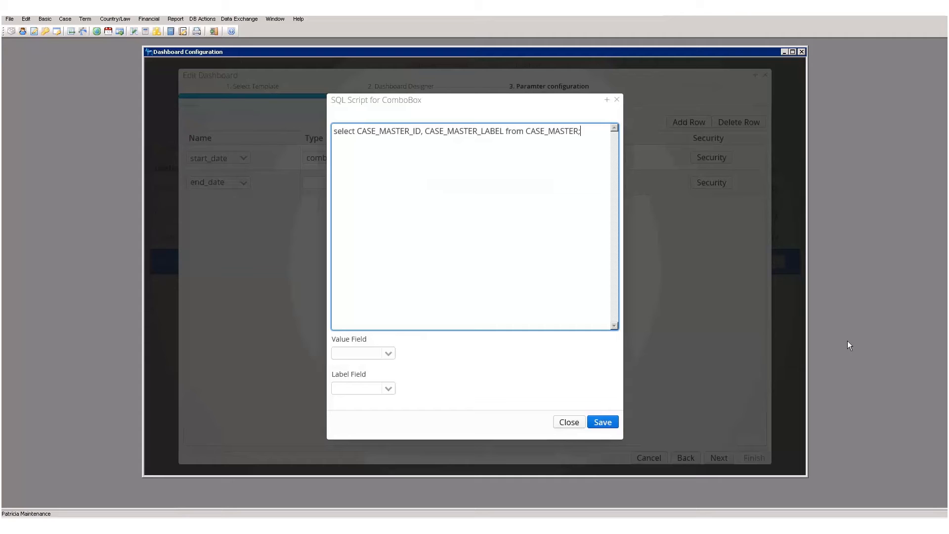
{"action": "left_click", "coordinate": [388, 354]}
{"action": "left_click", "coordinate": [389, 355]}
{"action": "left_click", "coordinate": [389, 355]}
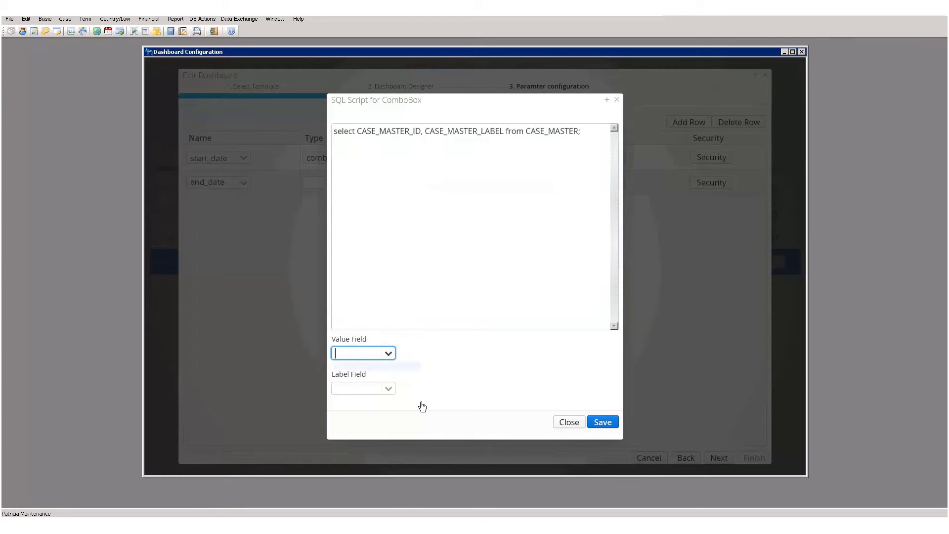
{"action": "left_click", "coordinate": [563, 424]}
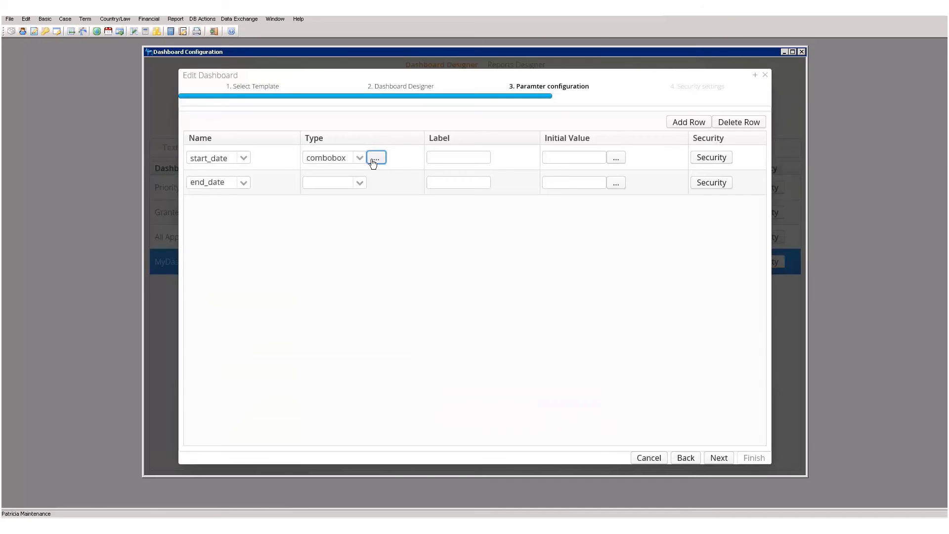
Set the type of both the start_date and end_date parameters to date
{"action": "left_click", "coordinate": [360, 157]}
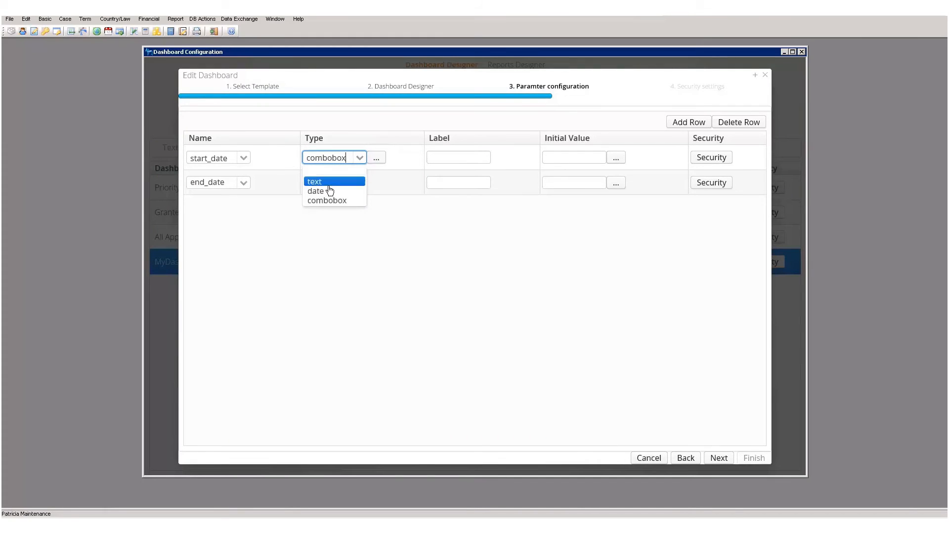
{"action": "left_click", "coordinate": [329, 191]}
{"action": "left_click", "coordinate": [362, 184]}
{"action": "left_click", "coordinate": [361, 214]}
Label the start_date parameter "Start Date" and the end_date parameter "End Date"
{"action": "left_click", "coordinate": [457, 157]}
{"action": "type", "text": "S"}
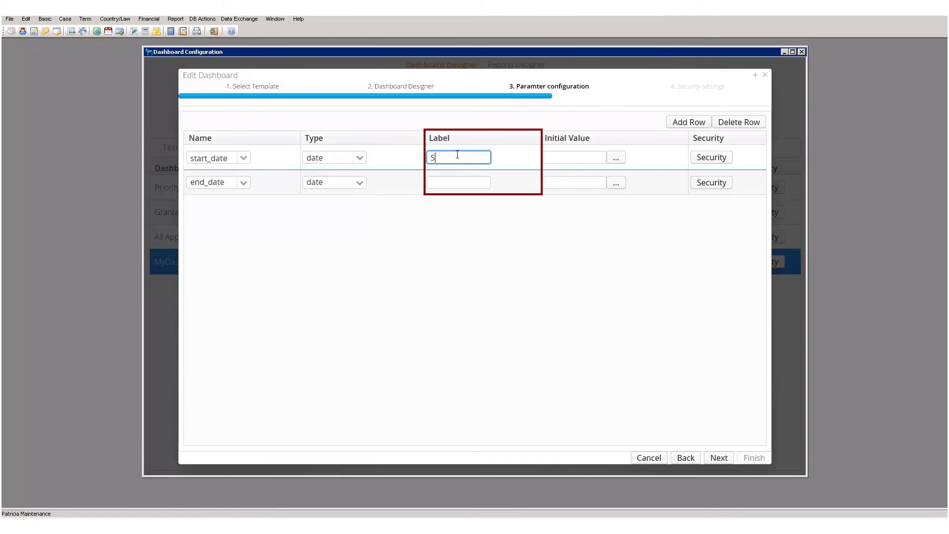
{"action": "type", "text": "tart Date"}
{"action": "left_click", "coordinate": [466, 182]}
{"action": "type", "text": "End Date"}
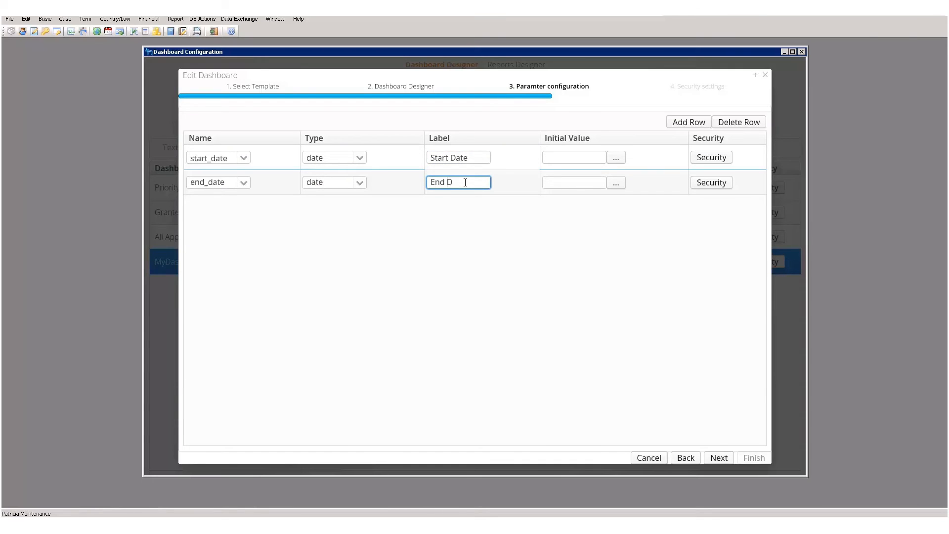
Set the initial value of start_date to Start Date of Current Year and of end_date to Last Date of Current Year
{"action": "left_click", "coordinate": [616, 158]}
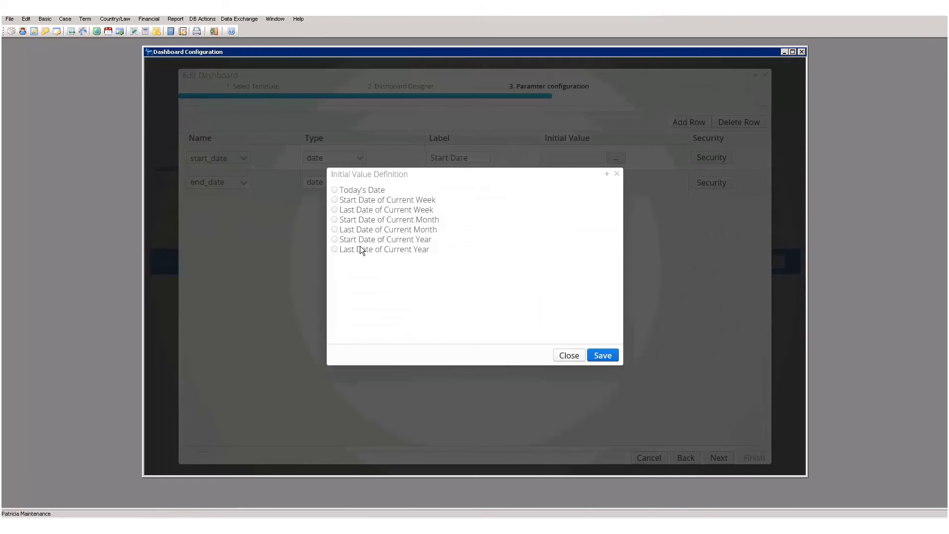
{"action": "left_click", "coordinate": [334, 239]}
{"action": "left_click", "coordinate": [603, 355]}
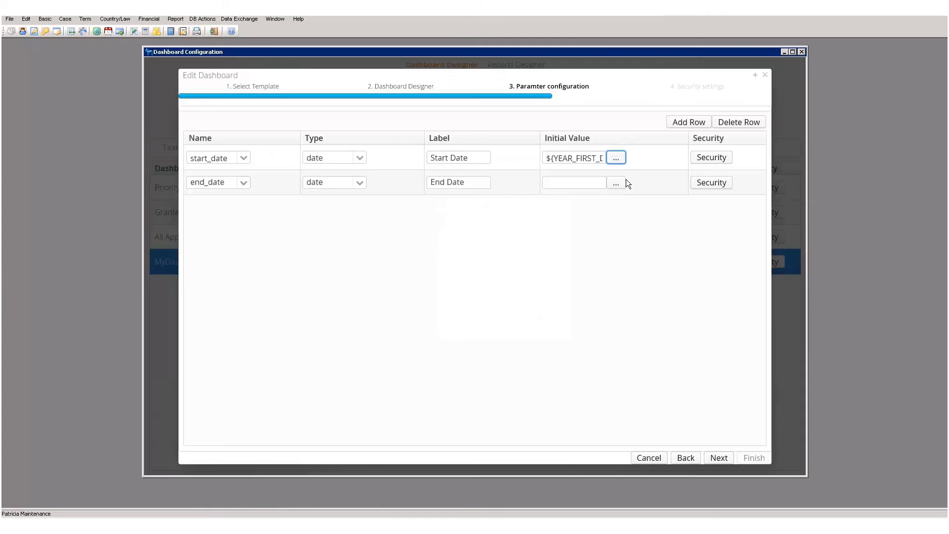
{"action": "left_click", "coordinate": [617, 183]}
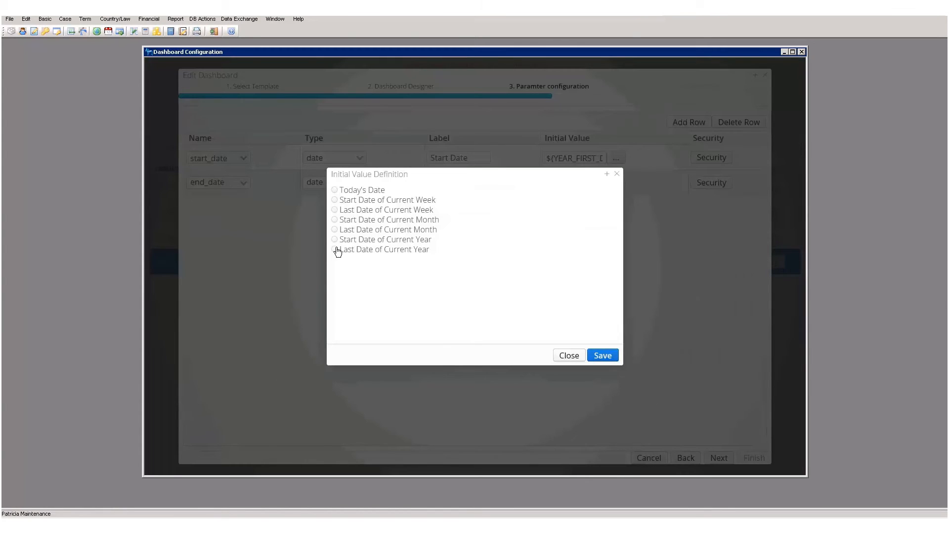
{"action": "left_click", "coordinate": [335, 249]}
{"action": "left_click", "coordinate": [602, 356]}
Assign the Super User Group to the start_date parameter's security, and finish the dashboard edit with its existing security settings
{"action": "left_click", "coordinate": [725, 155]}
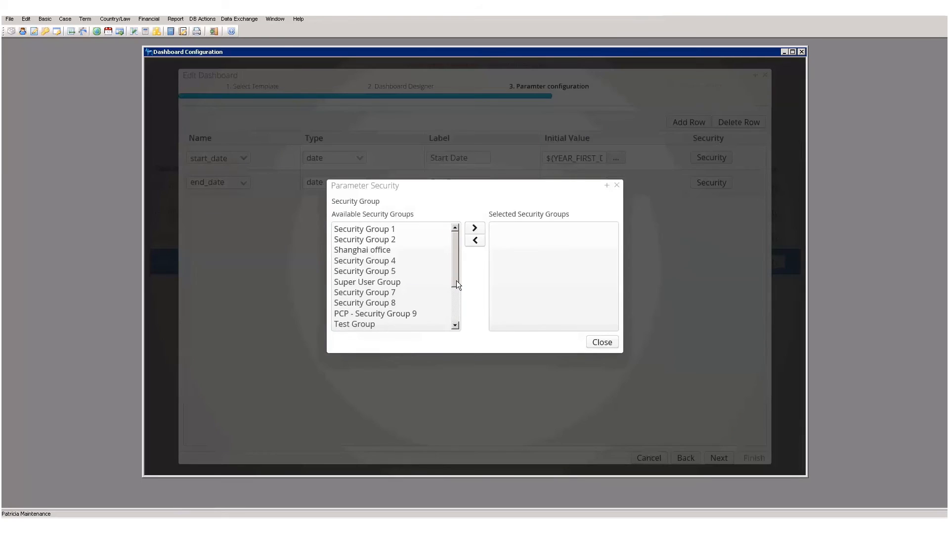
{"action": "left_click", "coordinate": [405, 283]}
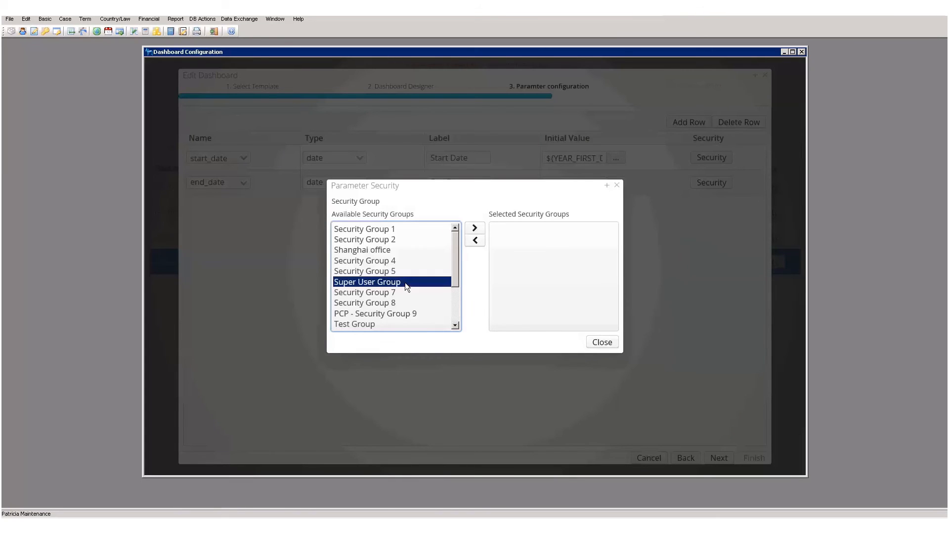
{"action": "left_click", "coordinate": [474, 228]}
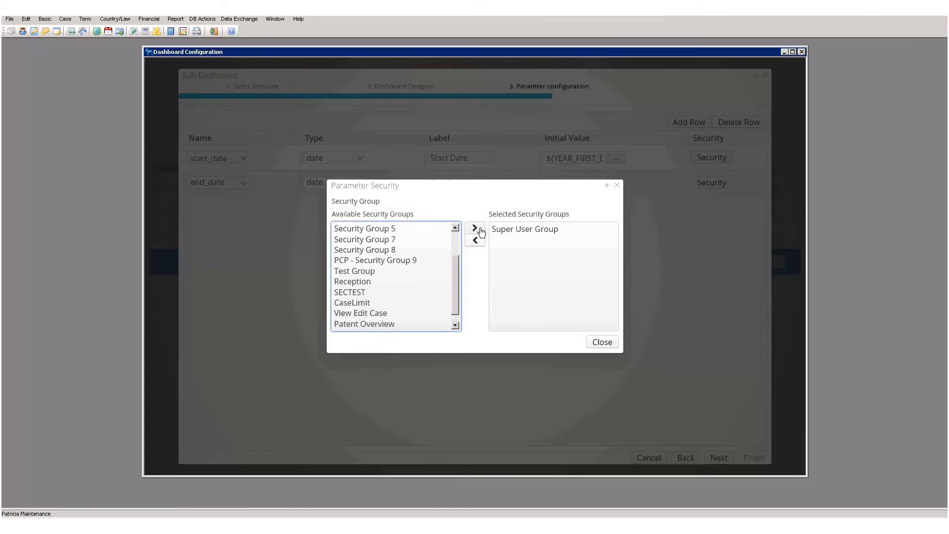
{"action": "left_click", "coordinate": [602, 342]}
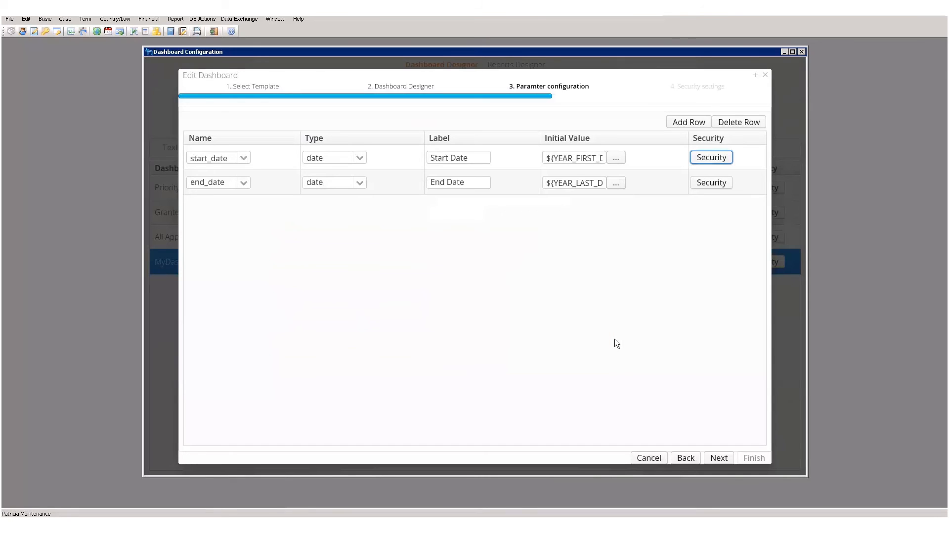
{"action": "left_click", "coordinate": [719, 457]}
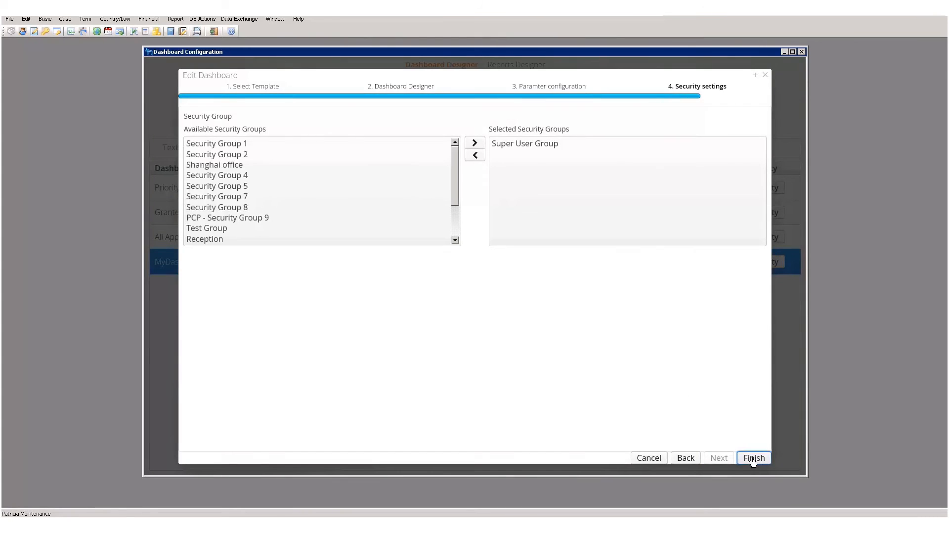
{"action": "left_click", "coordinate": [753, 458]}
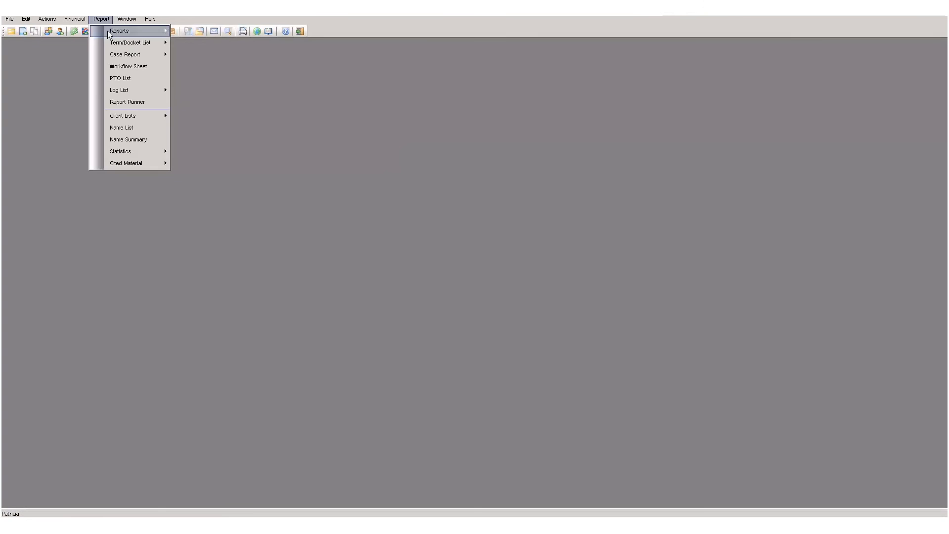
Switch to the main Patricia application and display MyDashBoard among its report dashboards
{"action": "mouse_move", "coordinate": [108, 30]}
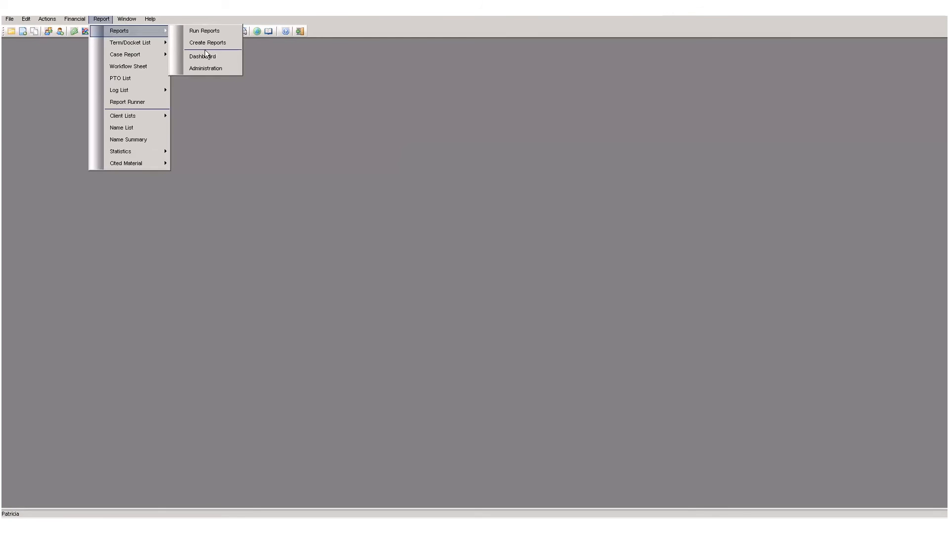
{"action": "left_click", "coordinate": [207, 51]}
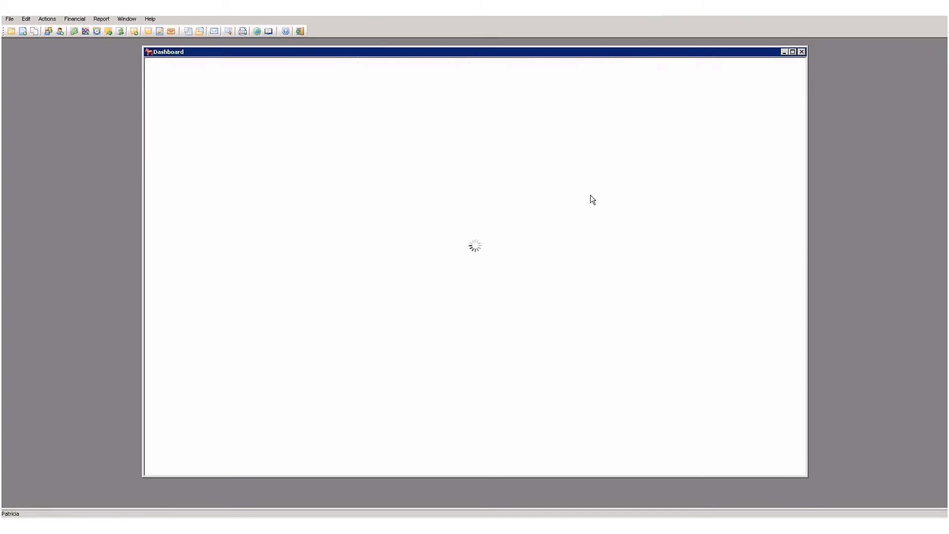
{"action": "left_click", "coordinate": [582, 69]}
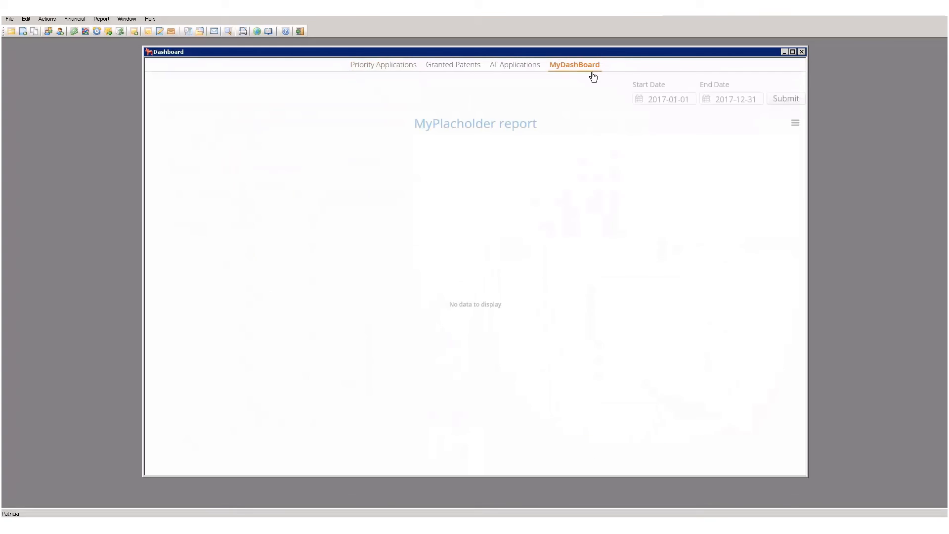
Run MyDashBoard with the Start Date set to 2016-01-01 and the End Date set to 2016-12-31
{"action": "left_click", "coordinate": [641, 99]}
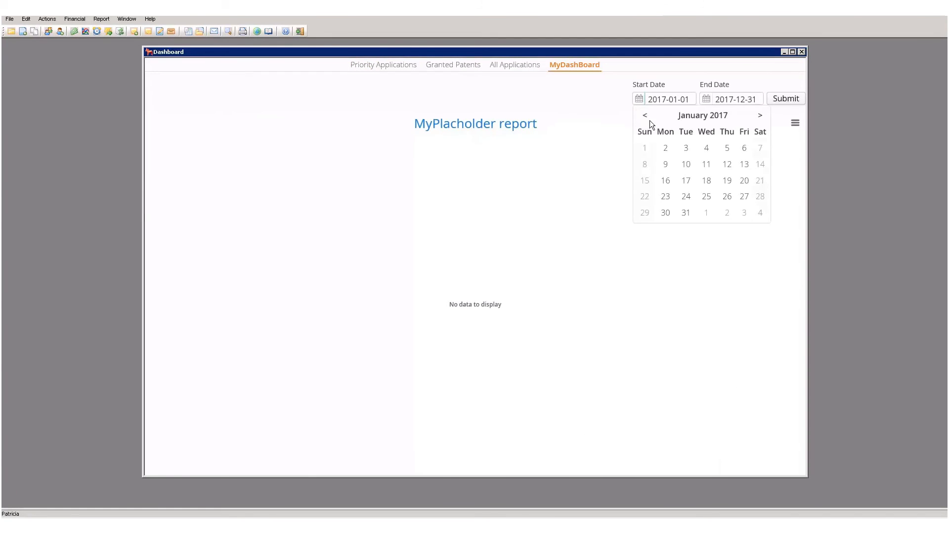
{"action": "left_click", "coordinate": [663, 99]}
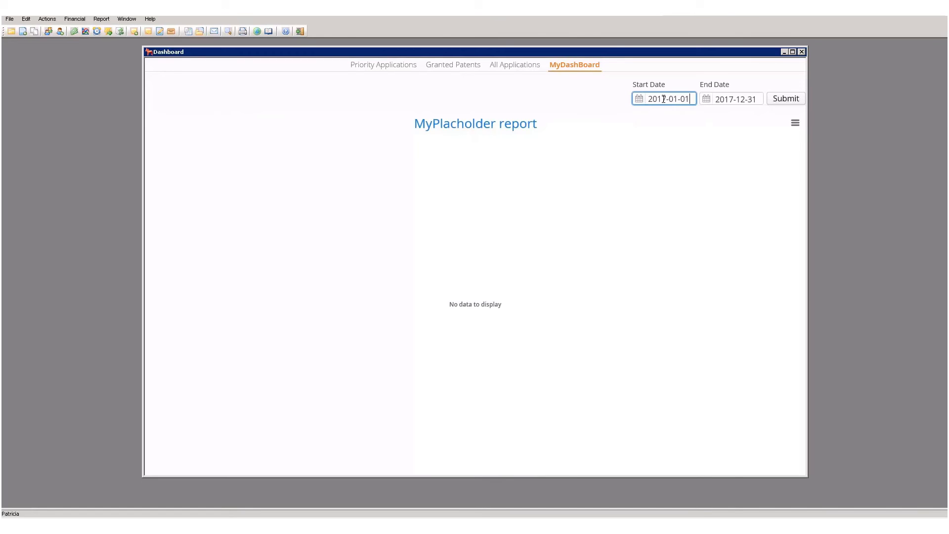
{"action": "key", "text": "BackSpace"}
{"action": "type", "text": "6"}
{"action": "left_click", "coordinate": [731, 99]}
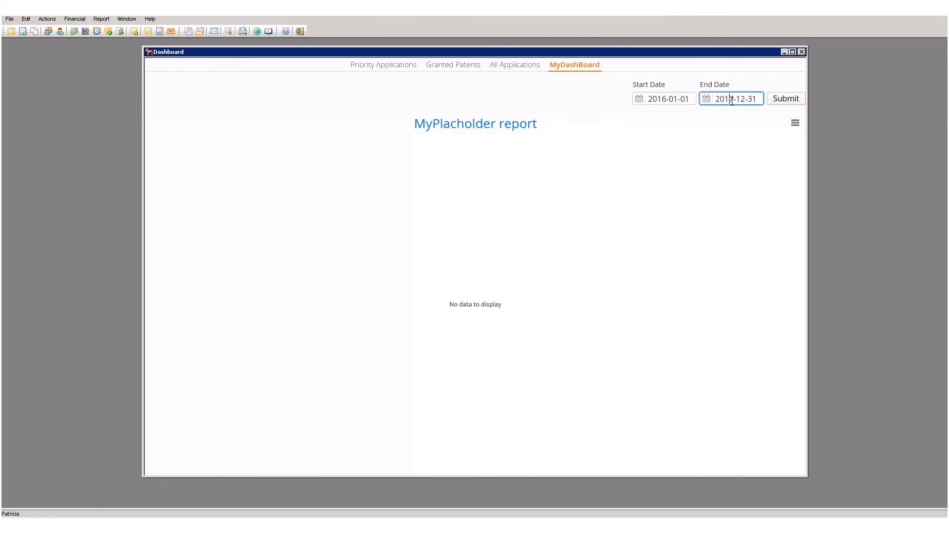
{"action": "key", "text": "Delete"}
{"action": "type", "text": "6"}
{"action": "left_click", "coordinate": [788, 100]}
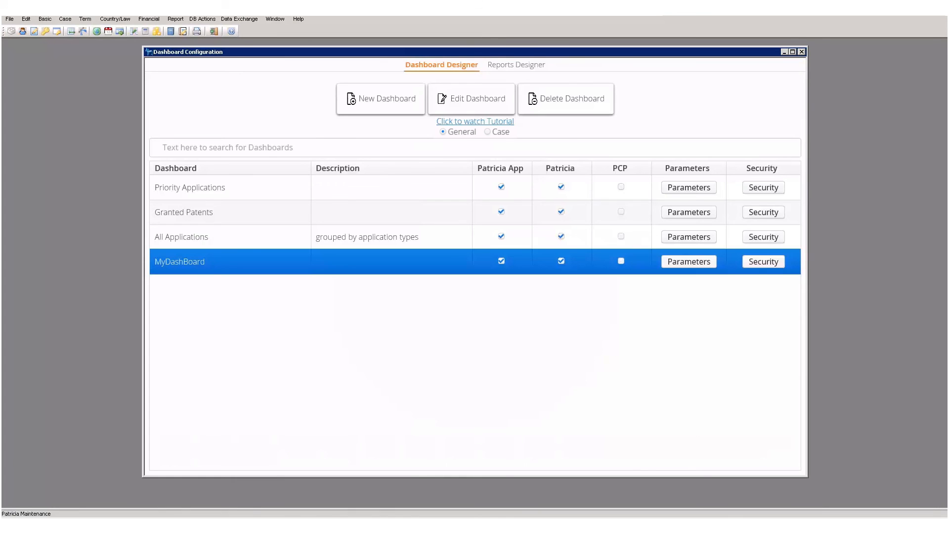
In Patricia Maintenance's Reports Designer, open MyReport for editing and cancel without making changes
{"action": "left_click", "coordinate": [513, 64]}
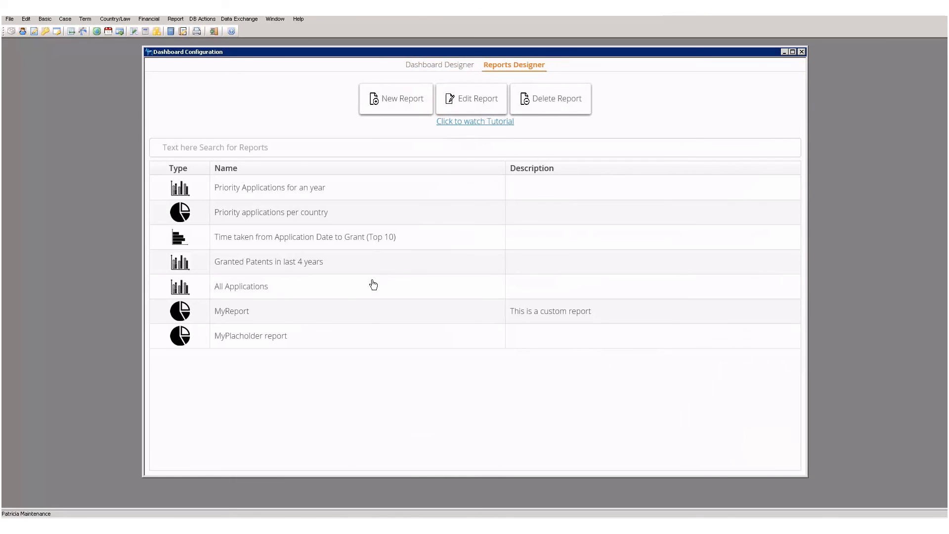
{"action": "left_click", "coordinate": [334, 321]}
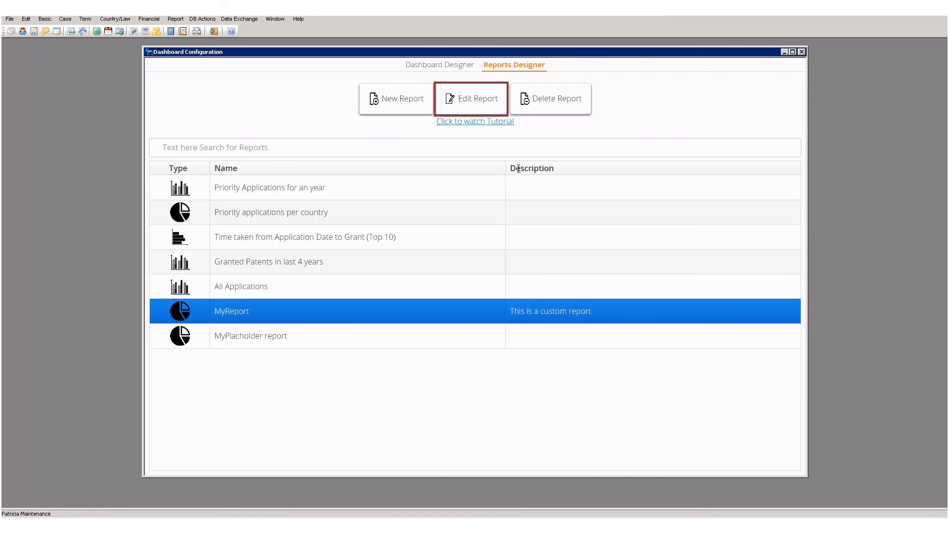
{"action": "left_click", "coordinate": [483, 107]}
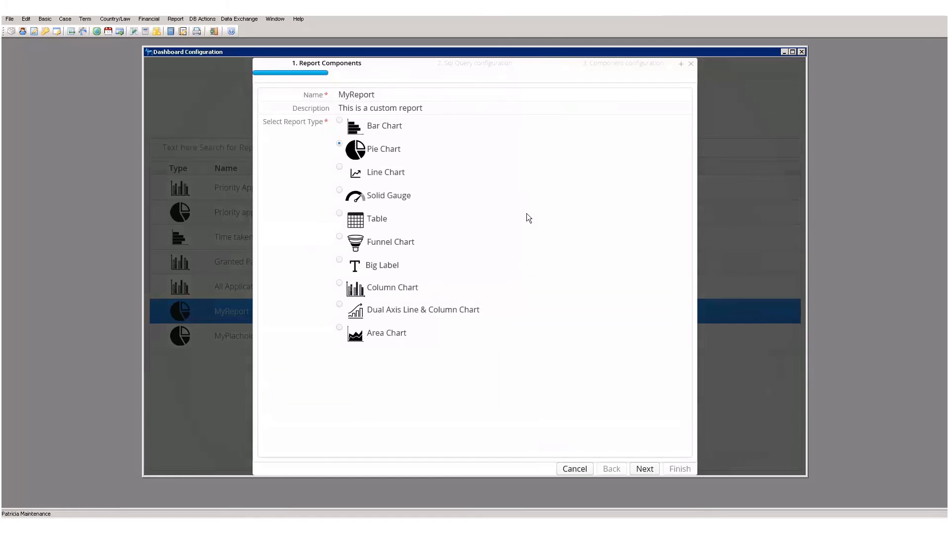
{"action": "left_click", "coordinate": [574, 469]}
Delete the selected MyReport from the Reports Designer
{"action": "left_click", "coordinate": [544, 100]}
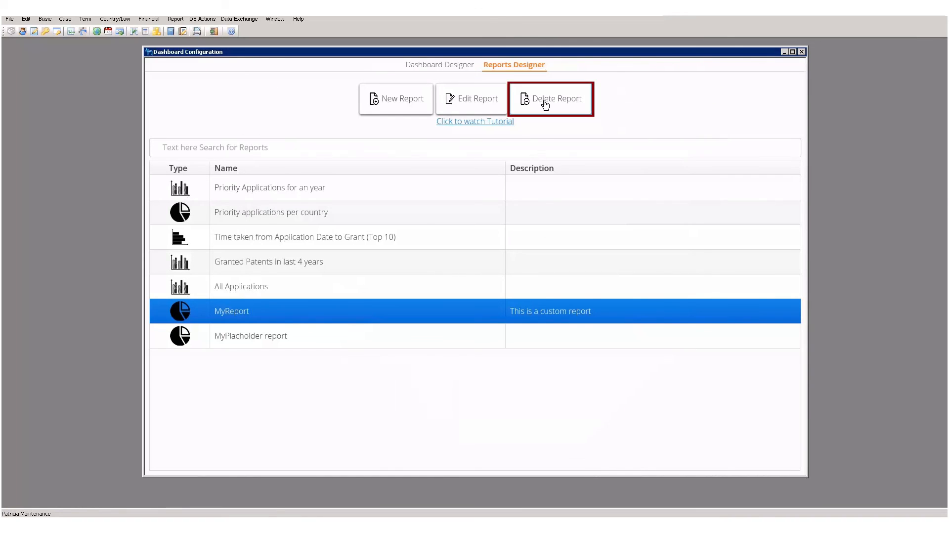